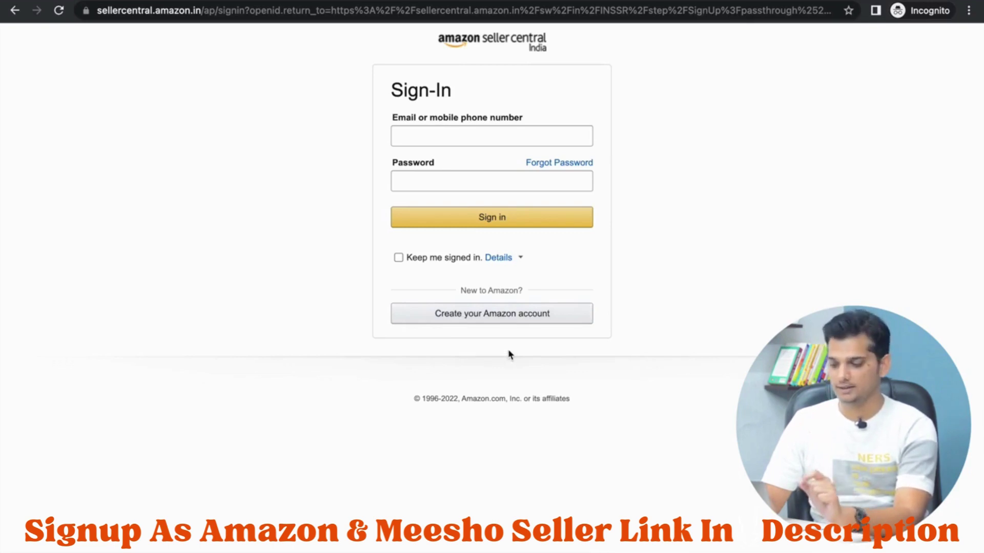
Step: Create an Amazon account with the seller's name, mobile number, e-mail and a password
click(487, 314)
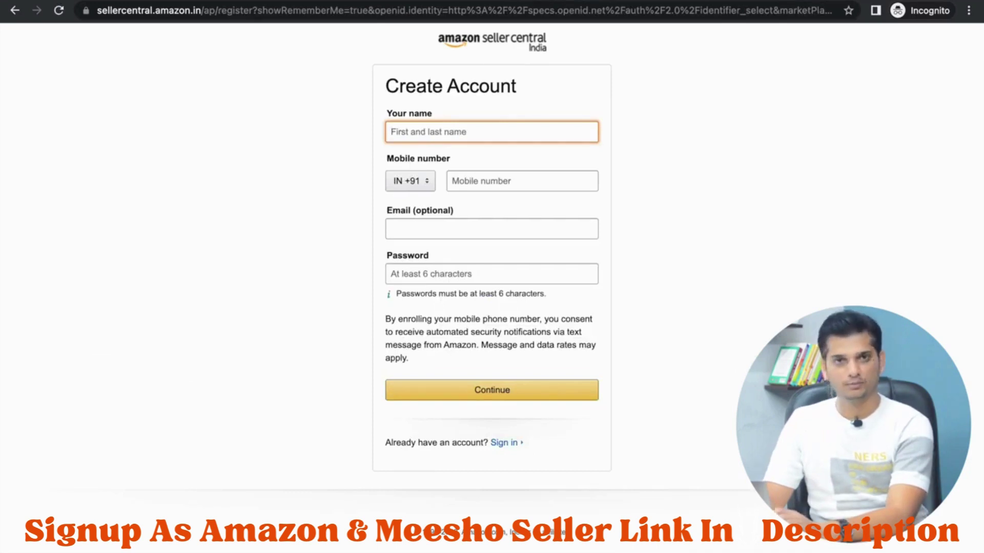
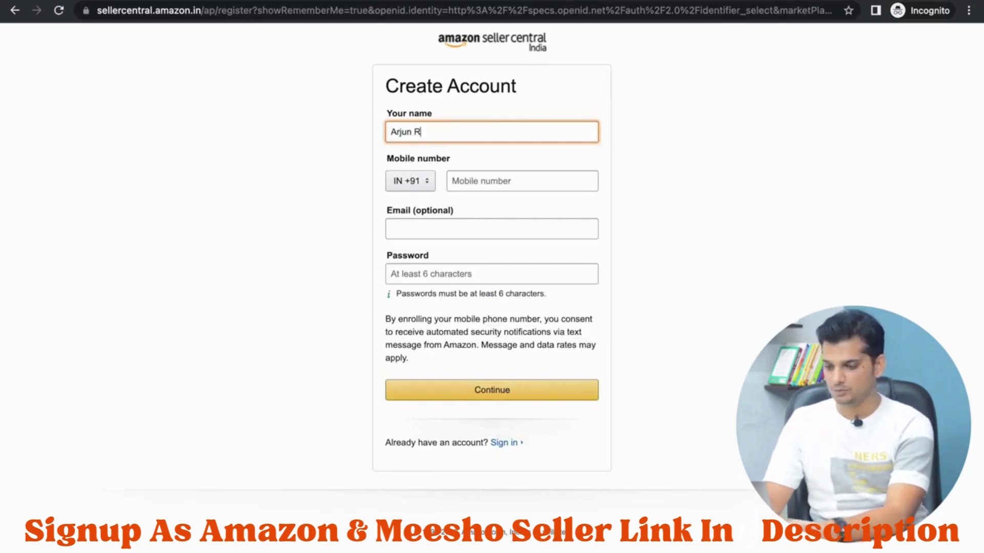
click(498, 181)
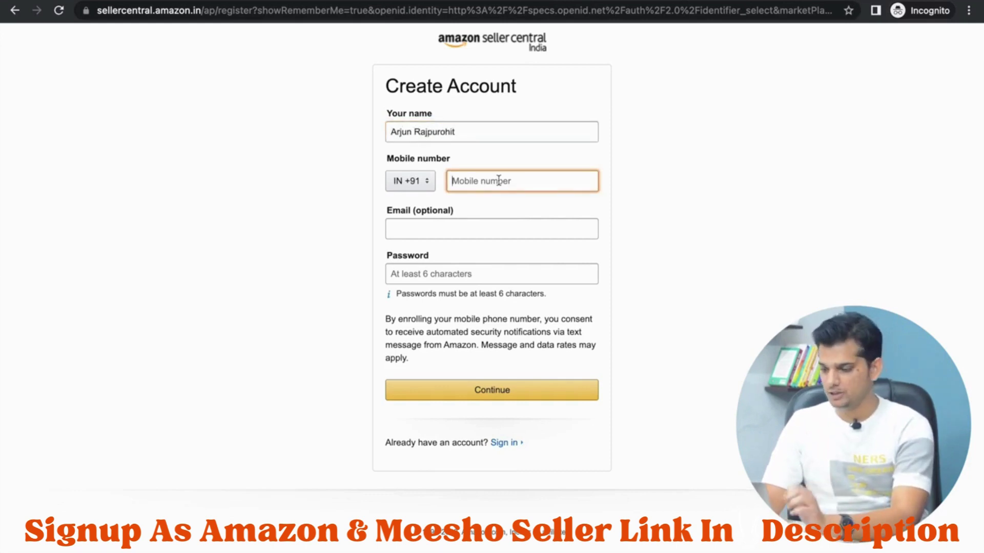
text(9876543210)
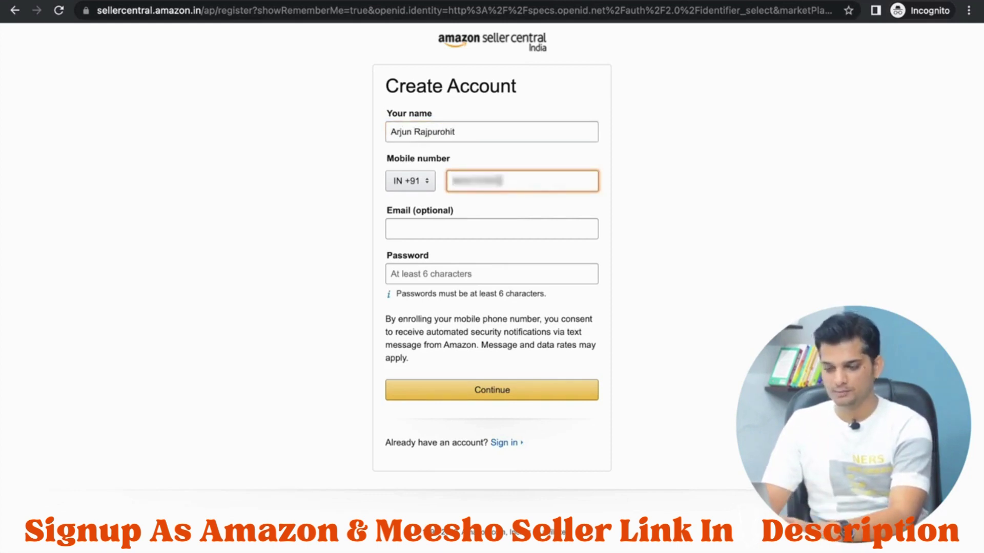
click(554, 227)
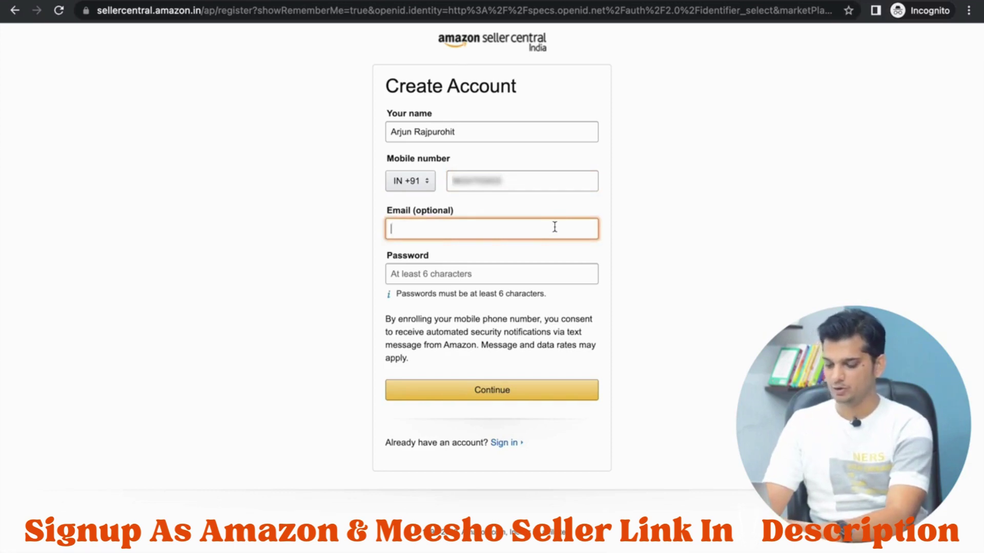
key(Tab)
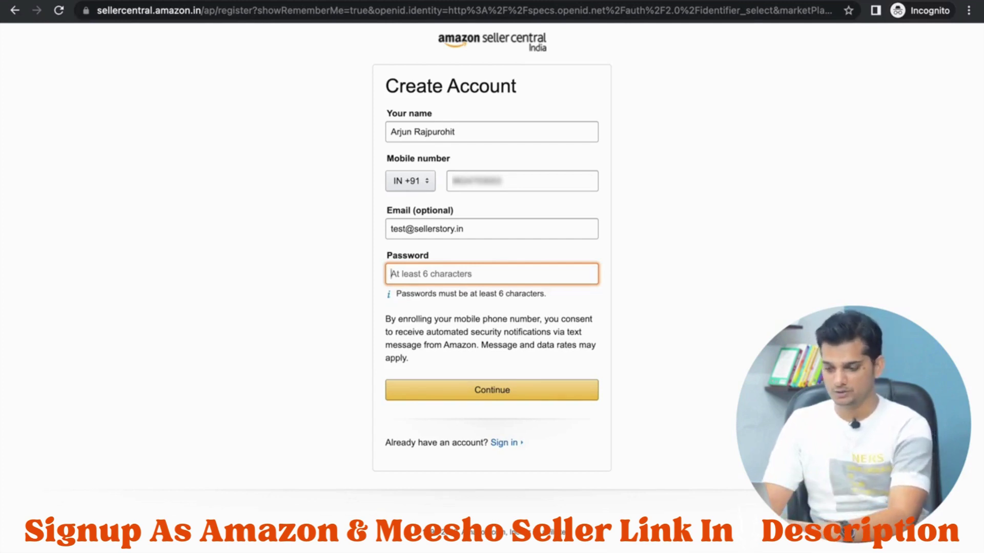
text(•••••••••)
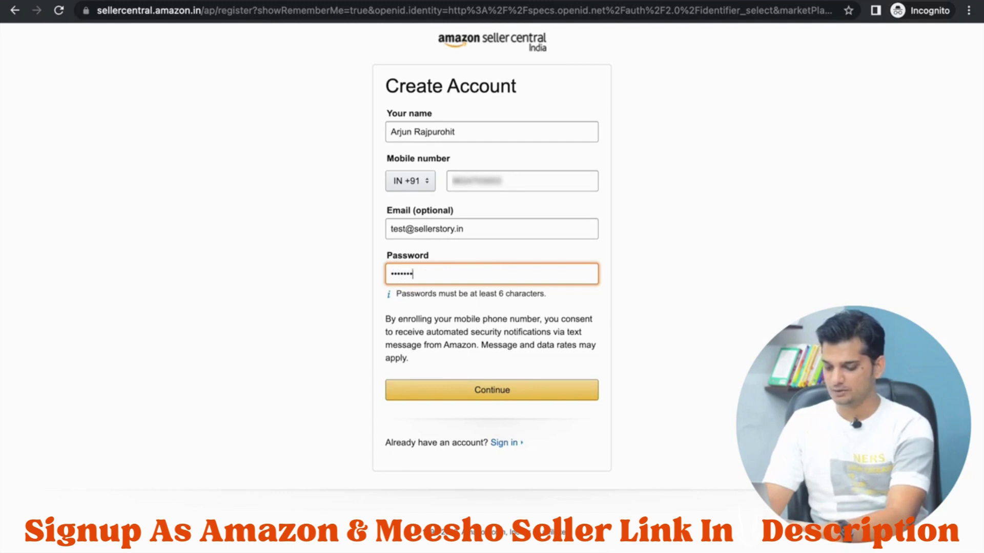
text(•)
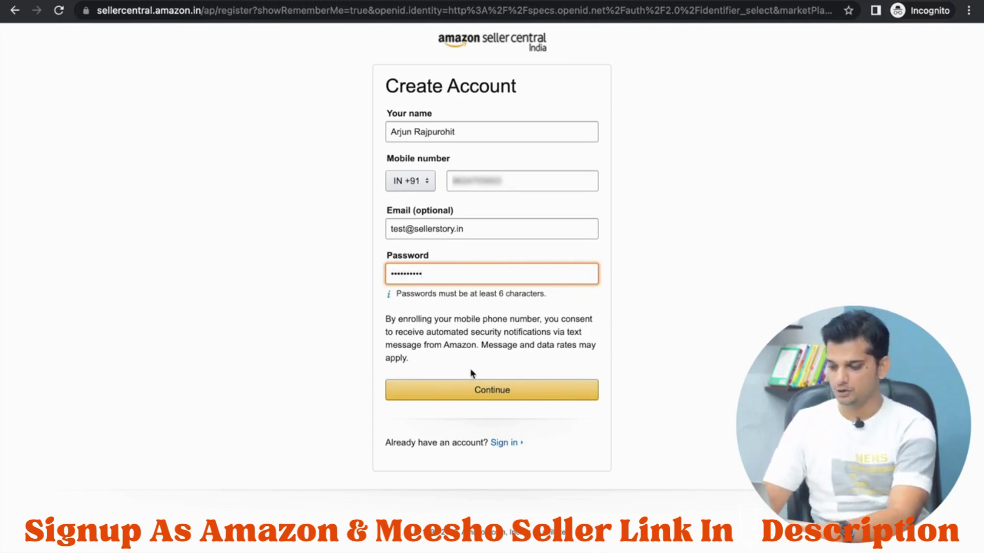
click(460, 392)
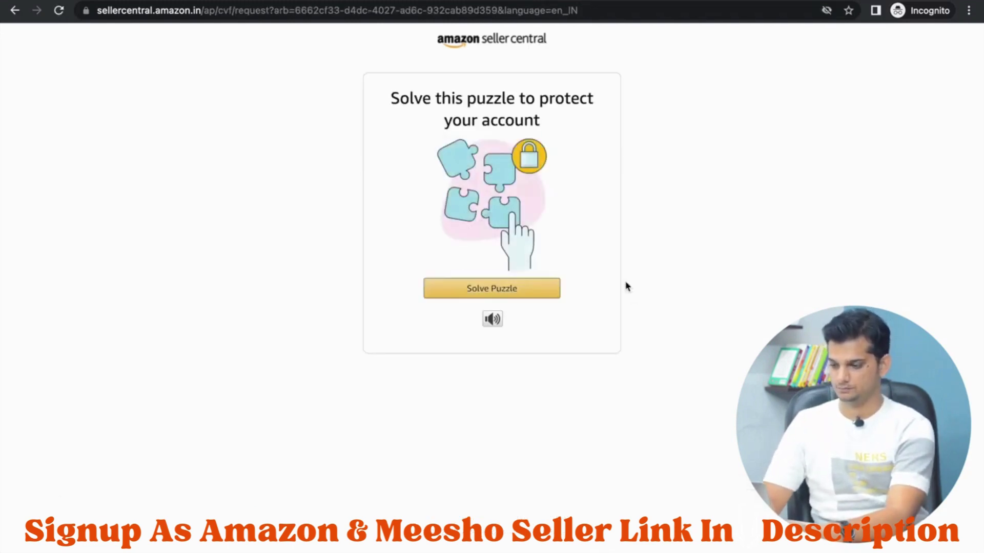
Step: Solve the security puzzle with the giraffe tile and confirm the mobile OTP to create the account
click(466, 288)
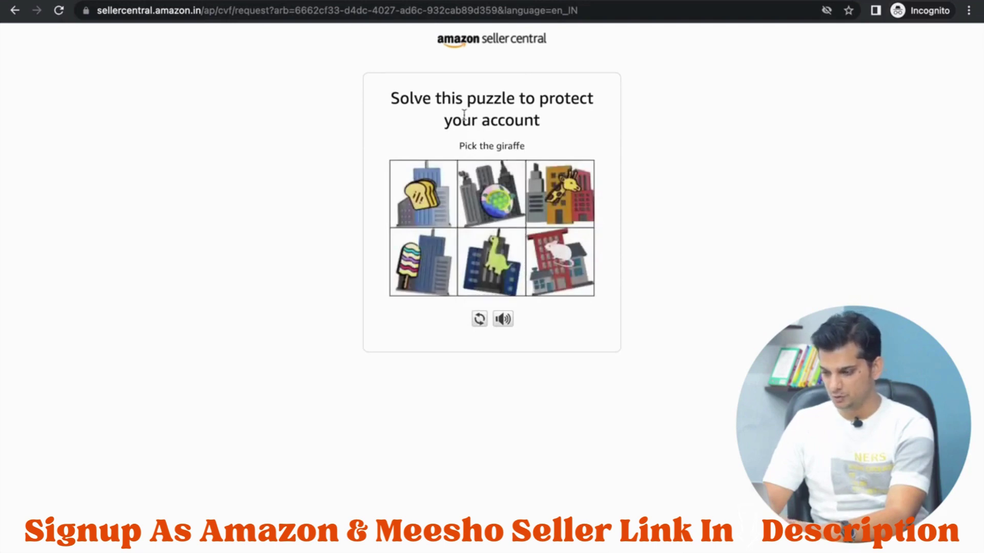
click(569, 190)
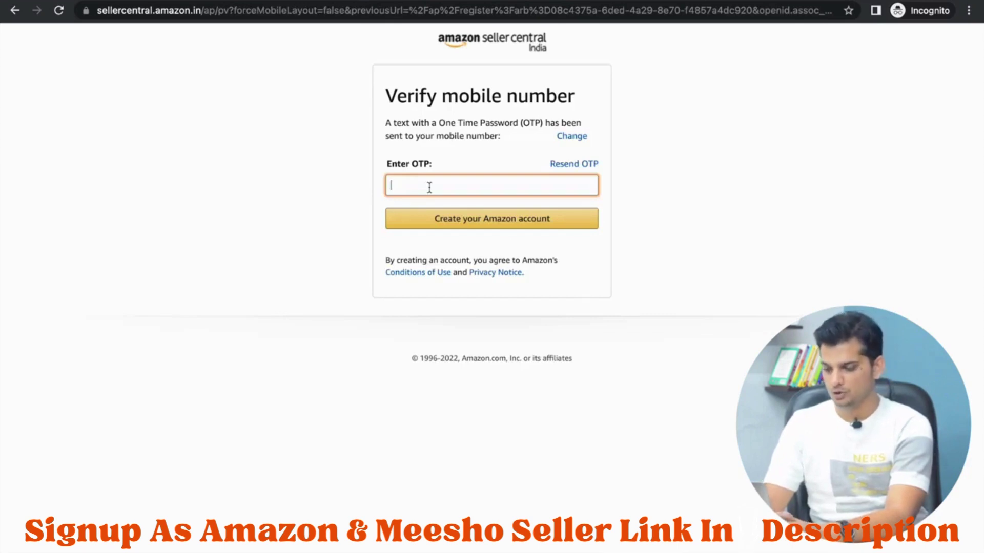
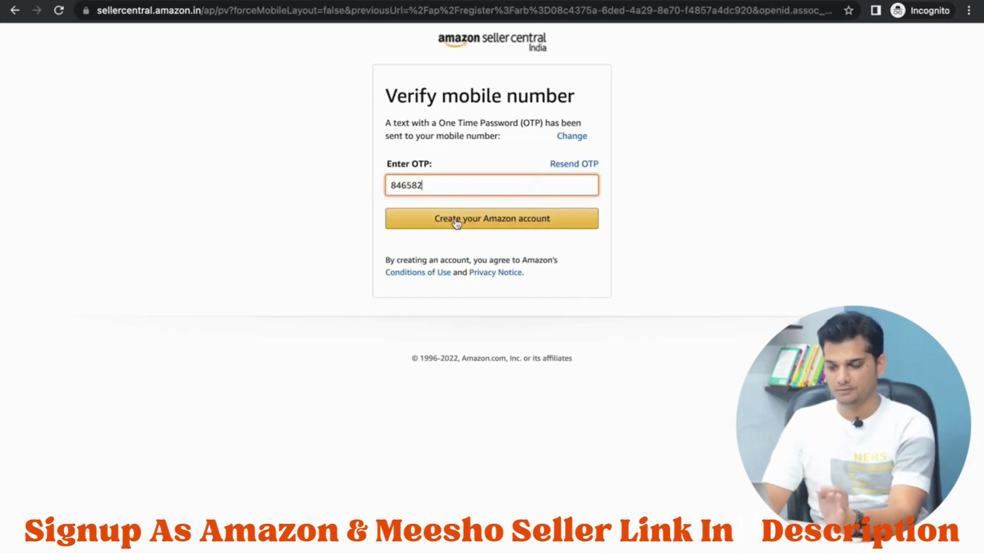
click(456, 220)
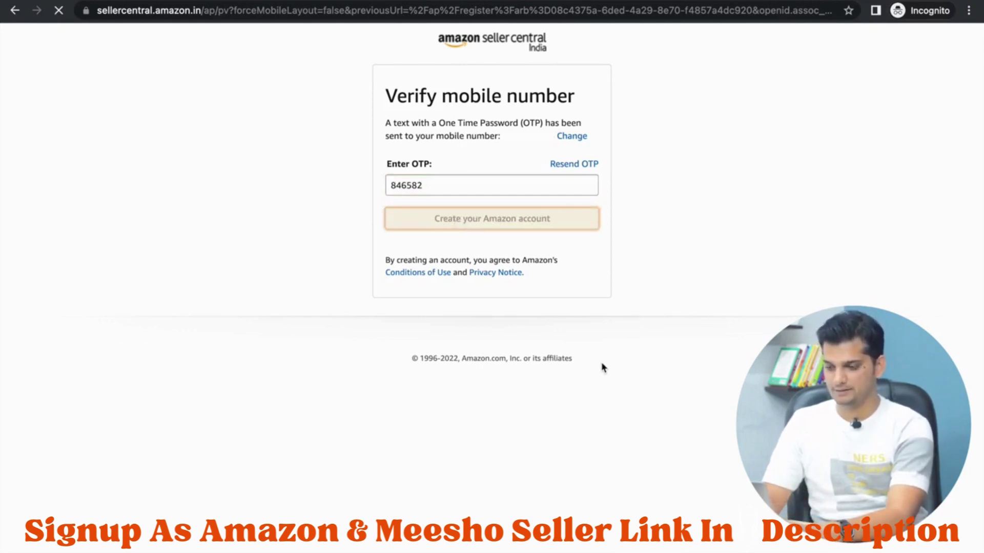
drag(160, 99, 384, 101)
Step: Enter TEST BUSINESS as the company name, accept the Seller Agreement and continue
click(384, 101)
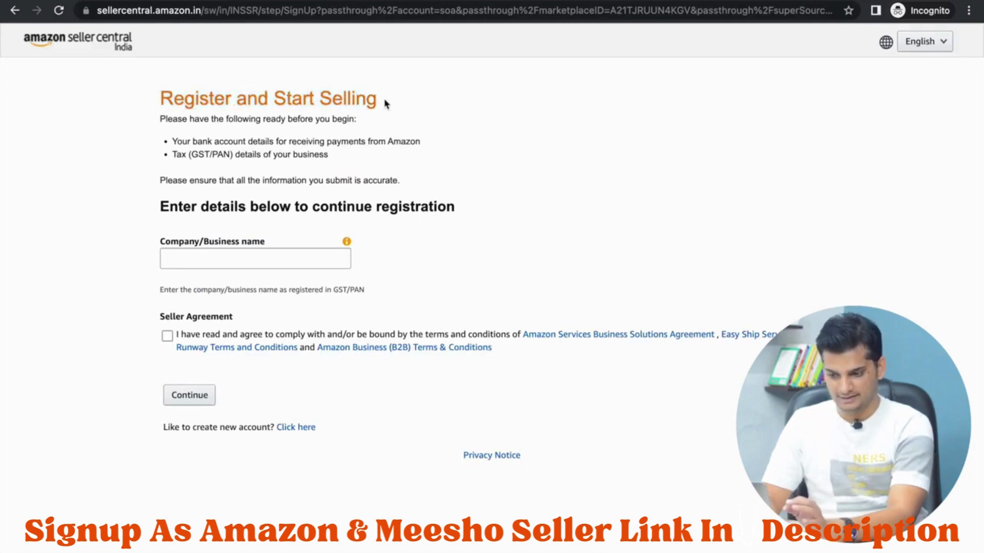
click(212, 259)
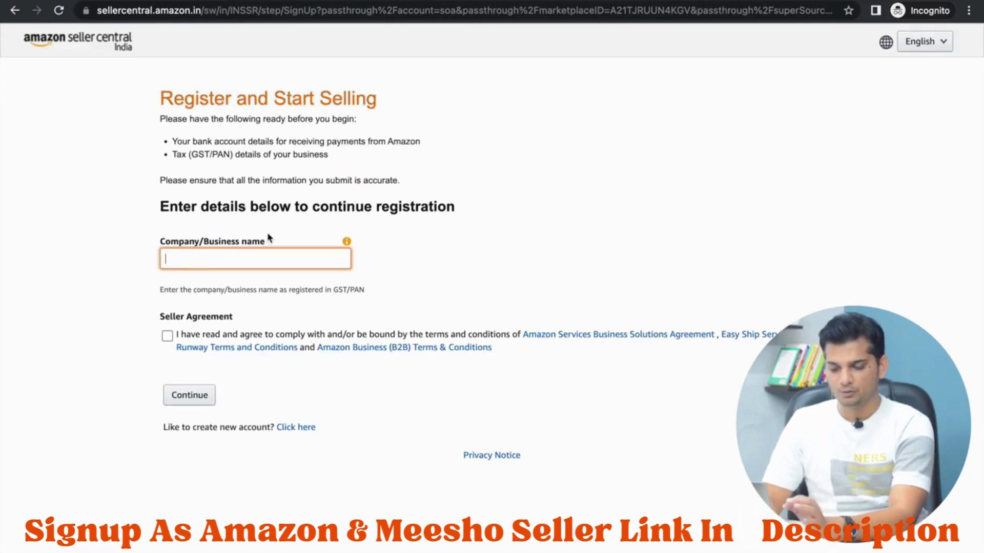
drag(154, 290, 285, 291)
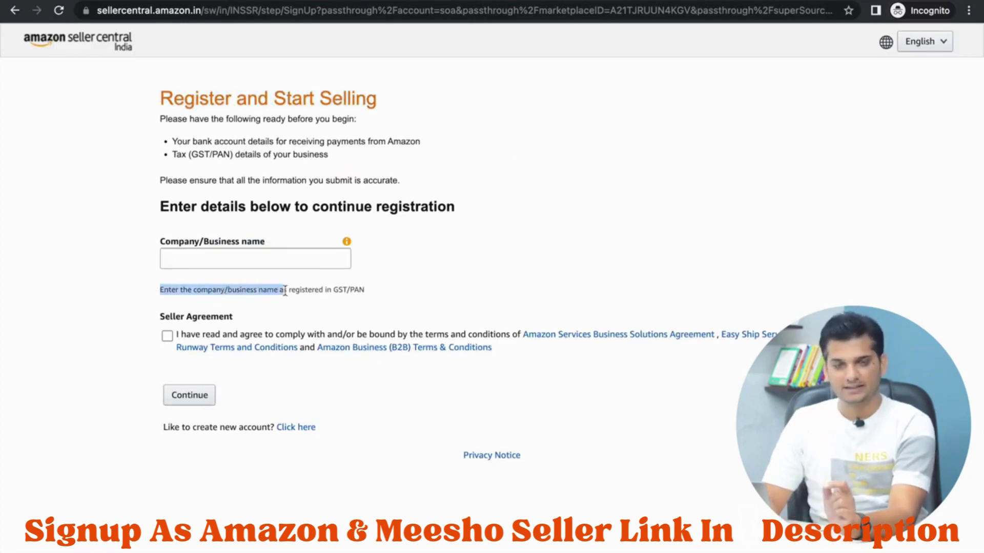
click(285, 290)
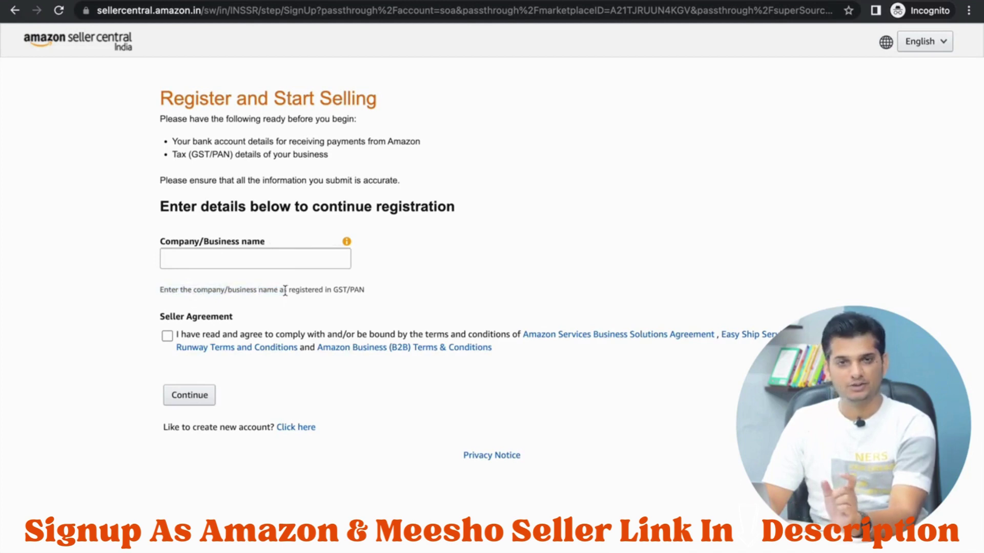
click(298, 259)
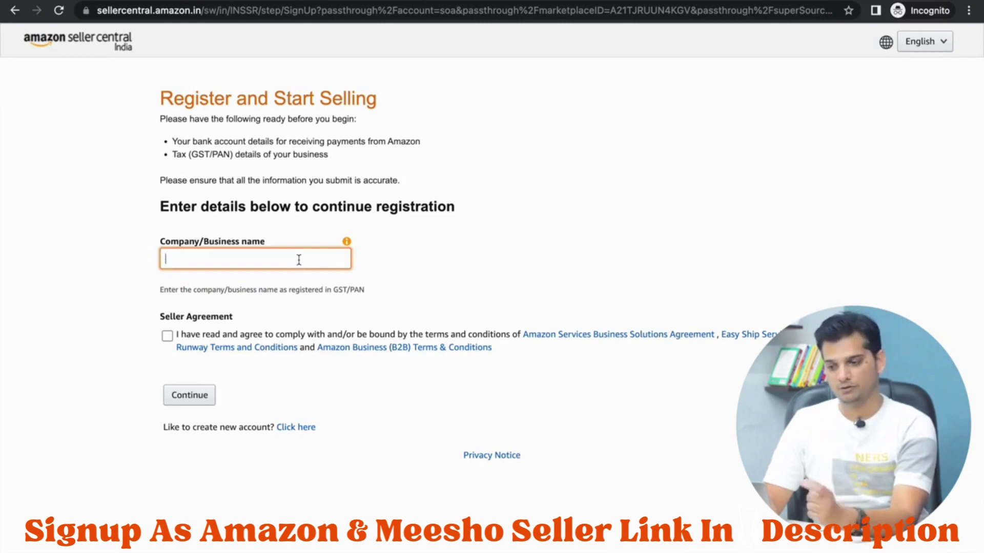
text(TEST BUSINESS)
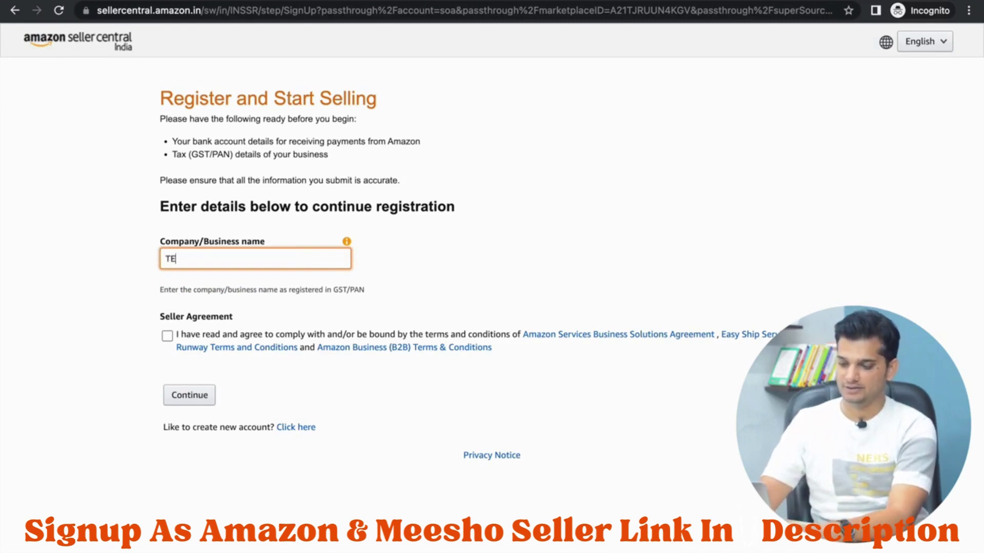
click(221, 311)
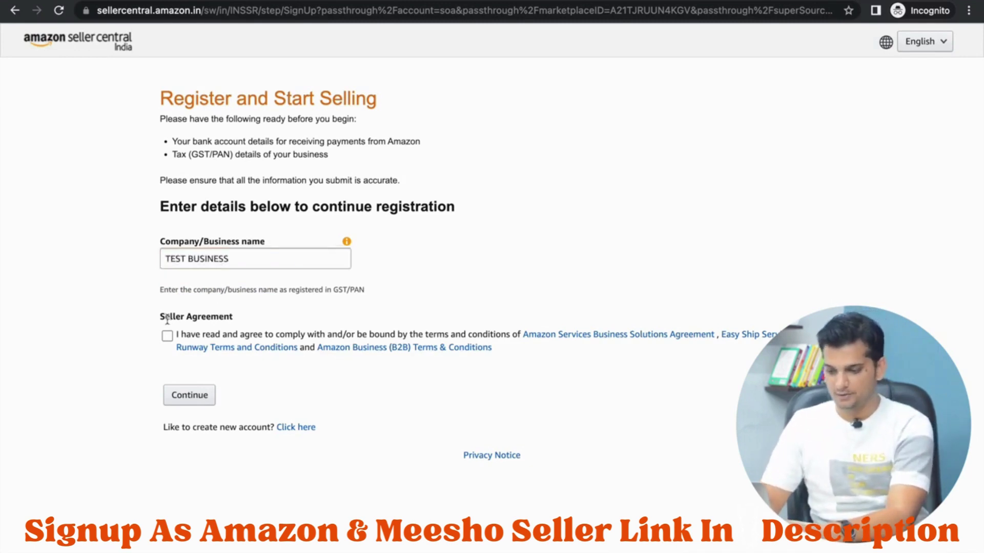
key(space)
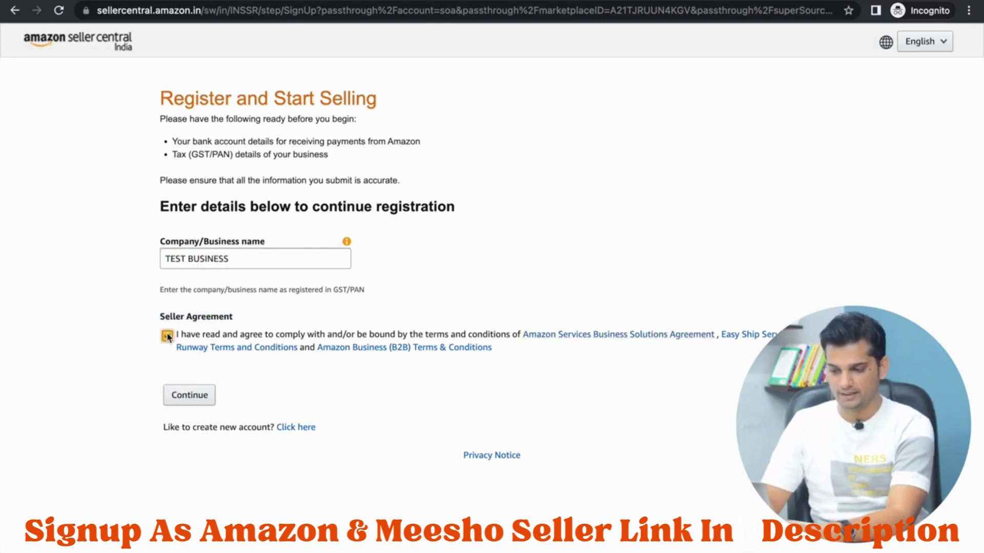
click(189, 395)
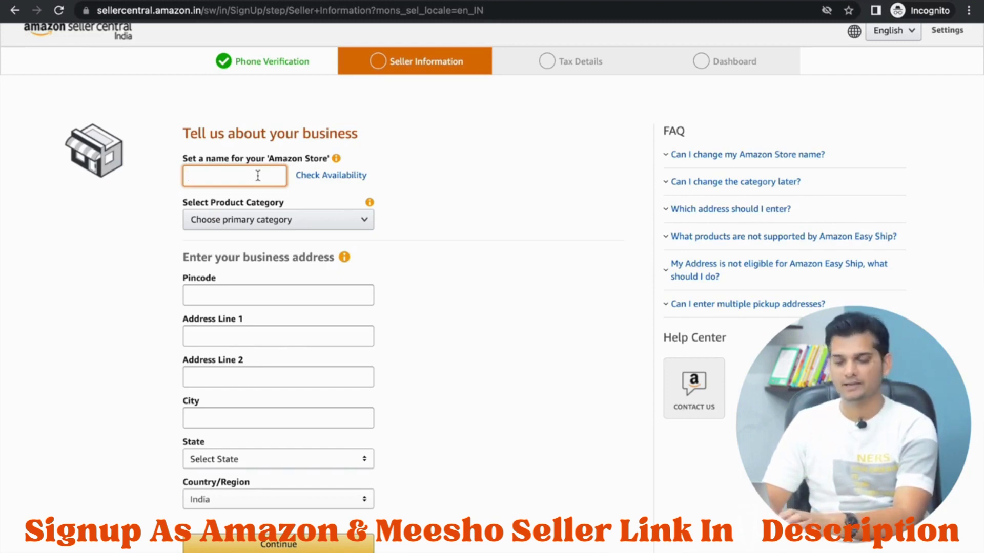
Step: Name the store TEST SELLER STORE and confirm the name is available
text(TEST SELLER STORE)
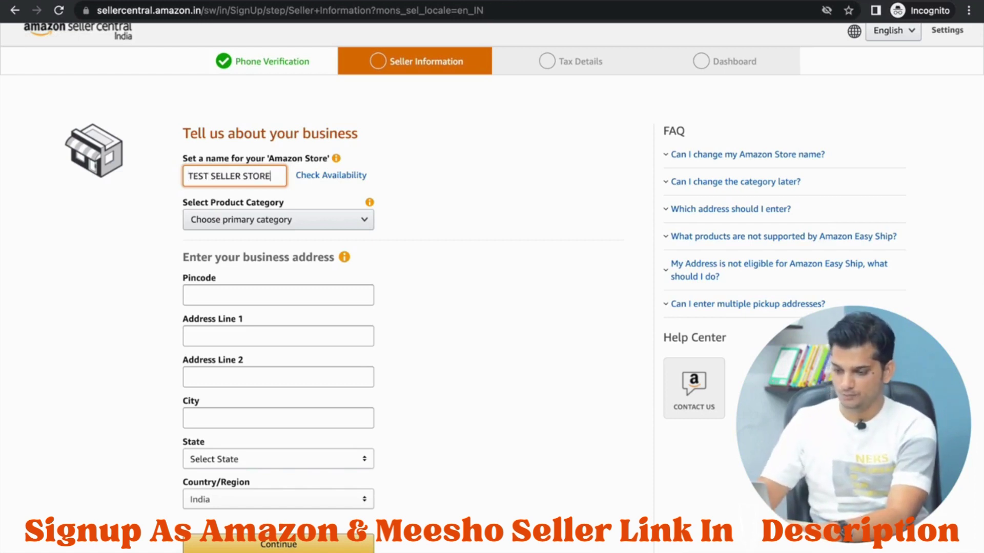
click(331, 176)
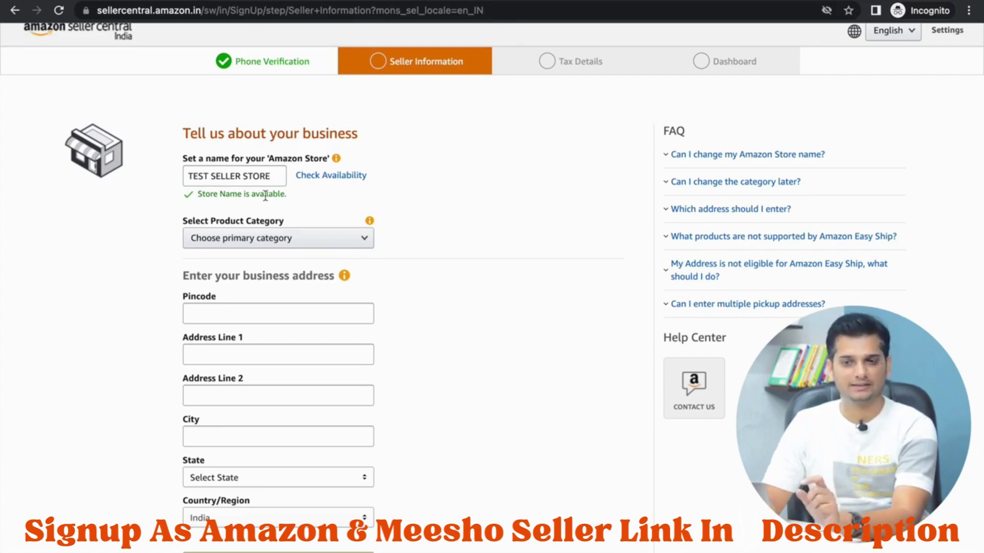
Step: Pick Kitchen from the Select Product Category list
scroll(276, 180, down, 2)
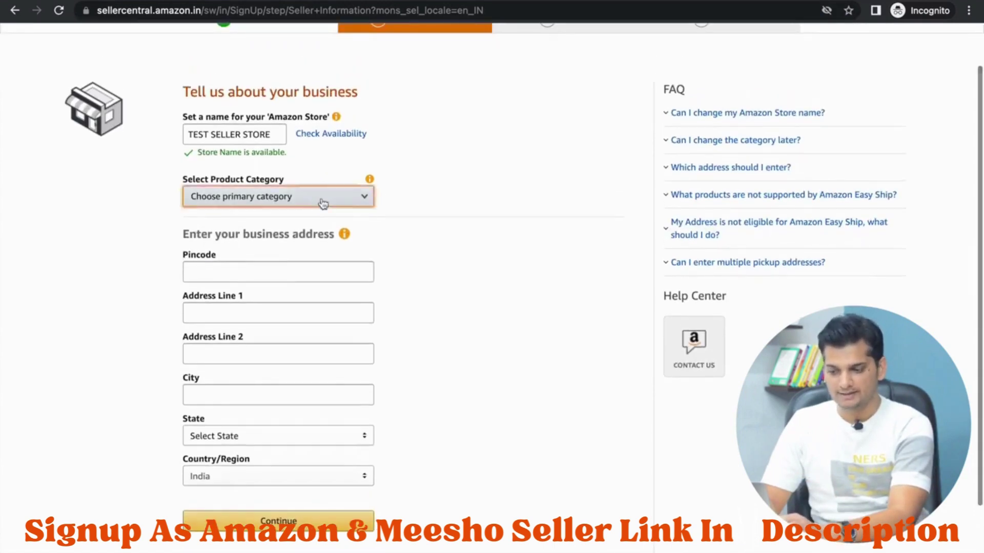
click(323, 201)
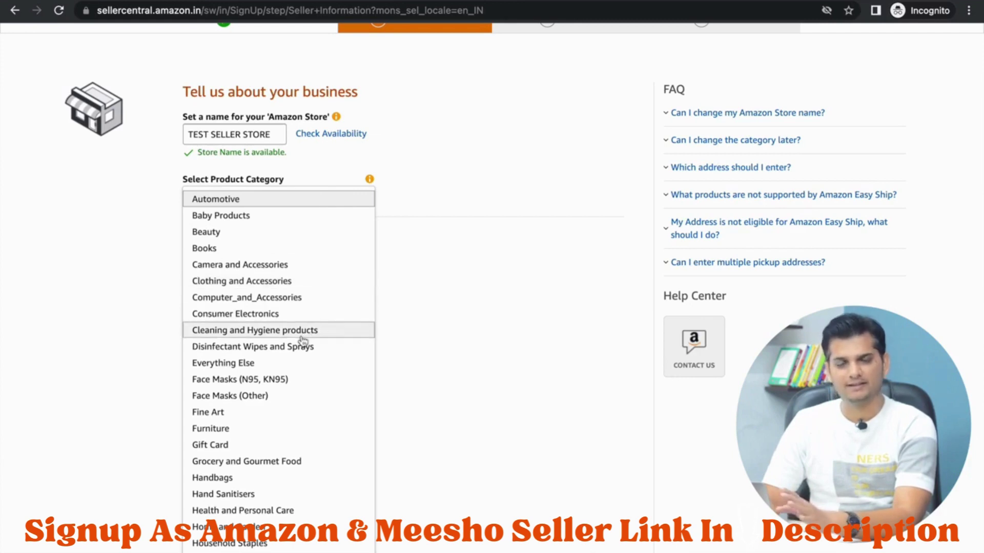
scroll(303, 342, down, 1)
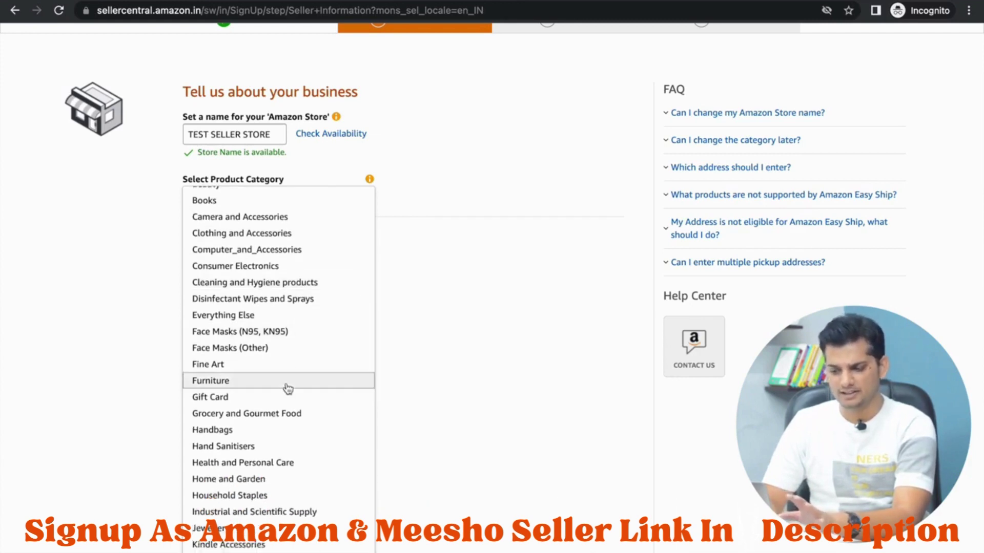
scroll(285, 385, down, 1)
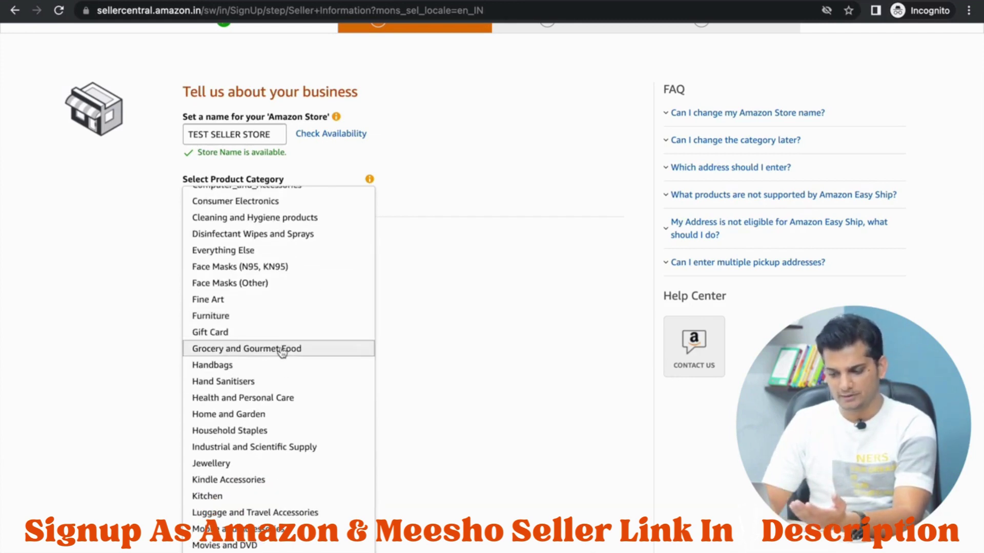
scroll(281, 348, down, 1)
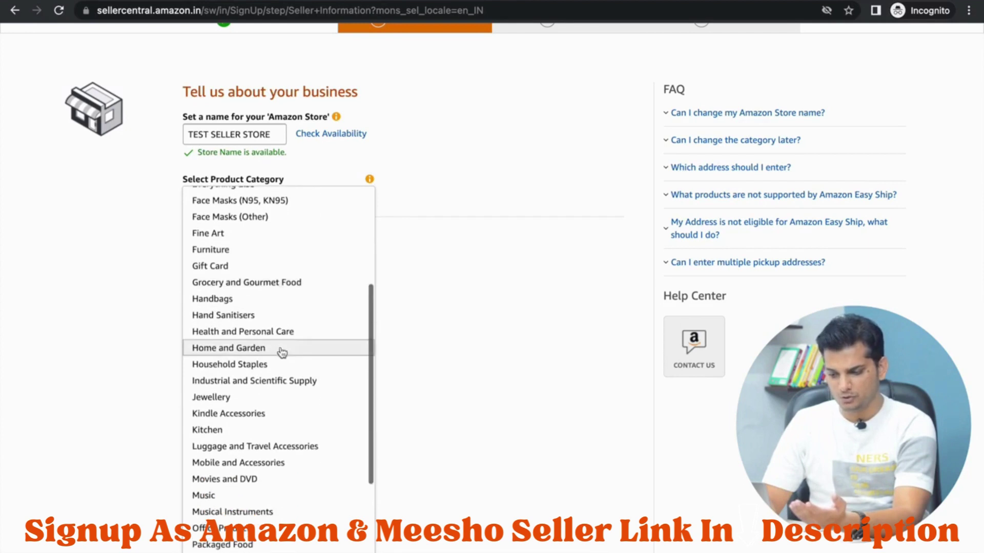
click(260, 430)
click(280, 197)
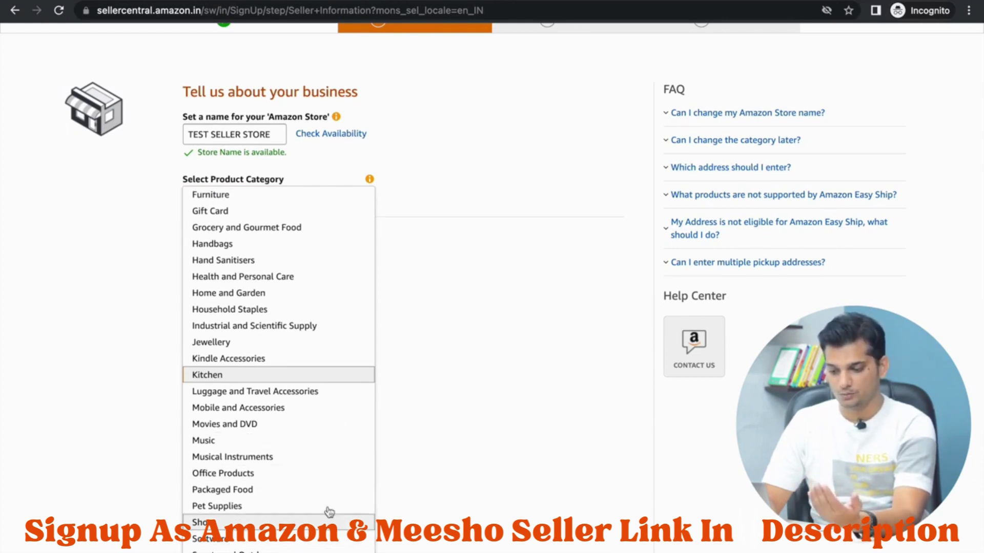
click(434, 272)
click(267, 265)
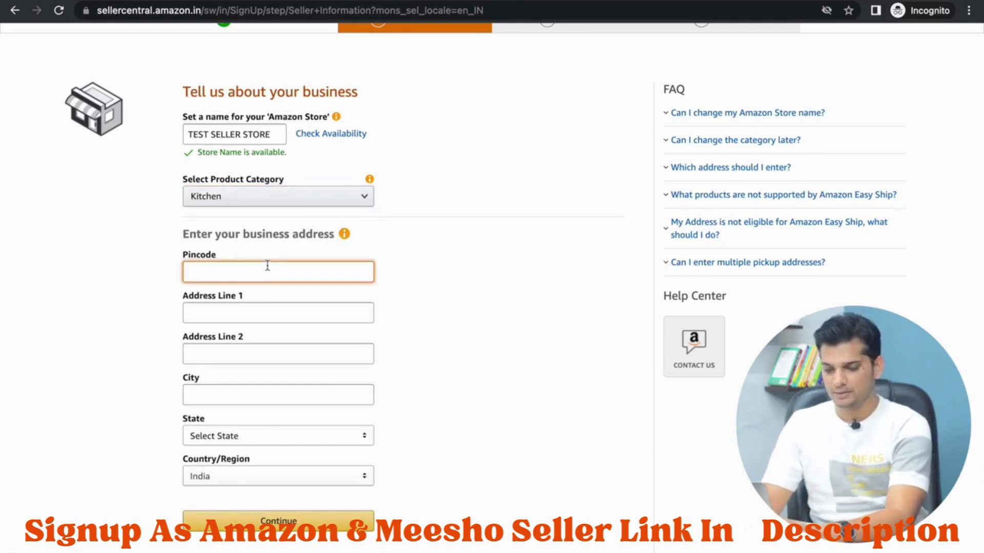
Step: Enter the business pincode, the first address line and the start of the second address line
text(380026)
key(Tab)
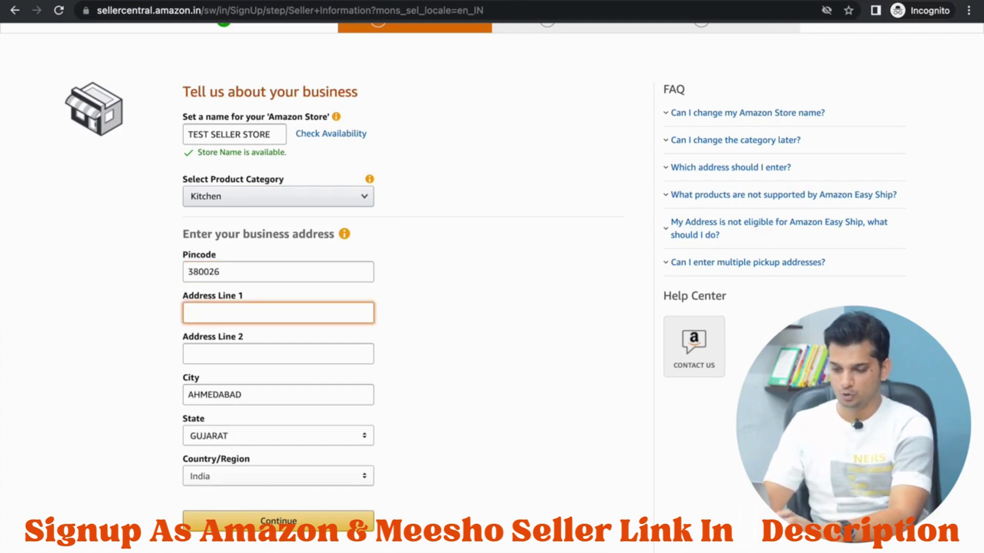
text(OFFICE ADDRESS)
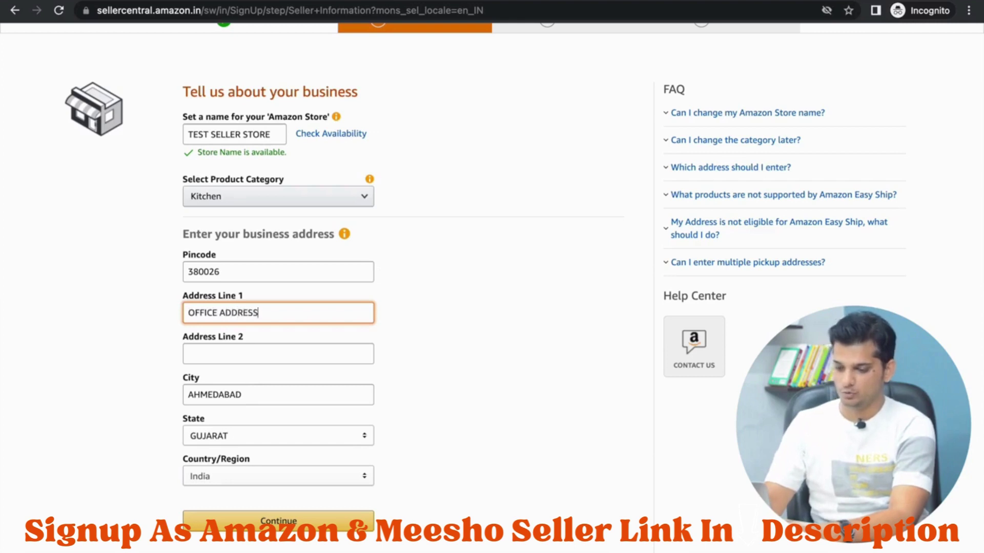
key(Left)
key(Left)
key(Left)
key(Left)
key(Left)
key(Left)
key(Left)
key(Left)
key(Left)
key(Left)
key(Left)
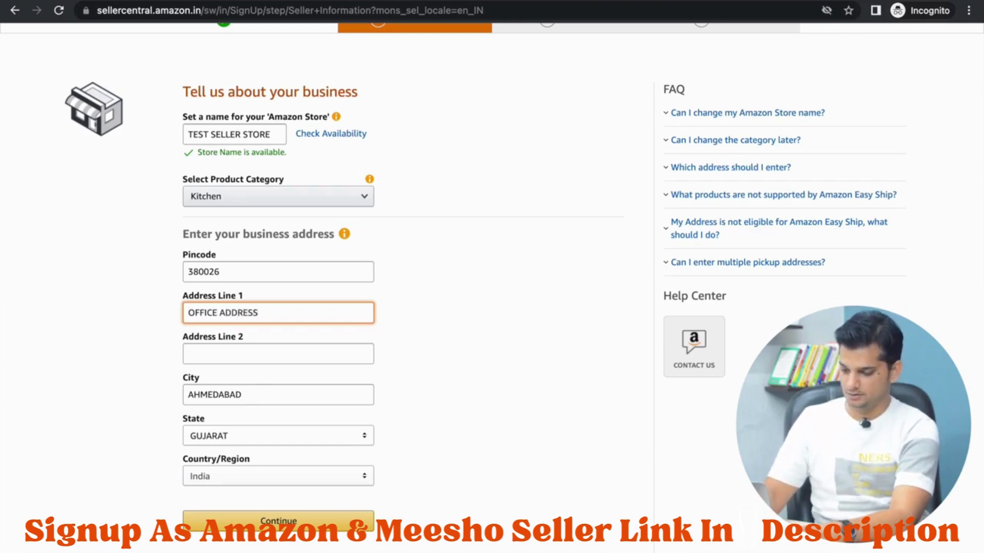
text(101,)
key(Tab)
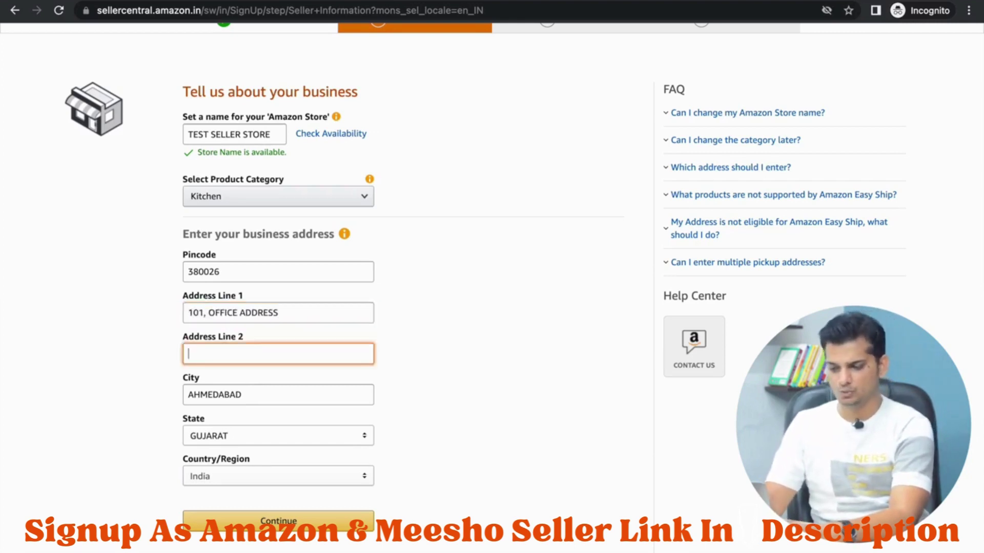
text(AFRE)
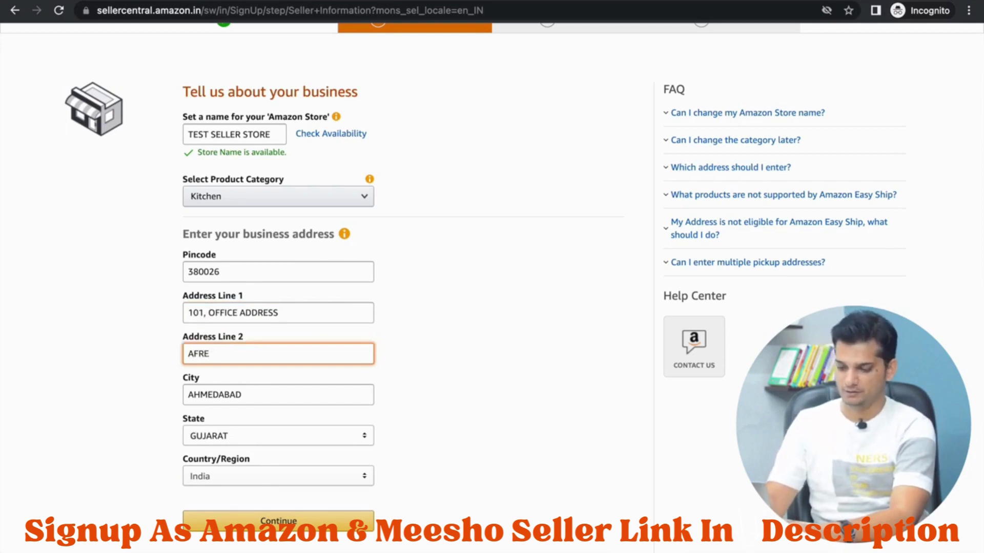
key(BackSpace)
key(BackSpace)
key(BackSpace)
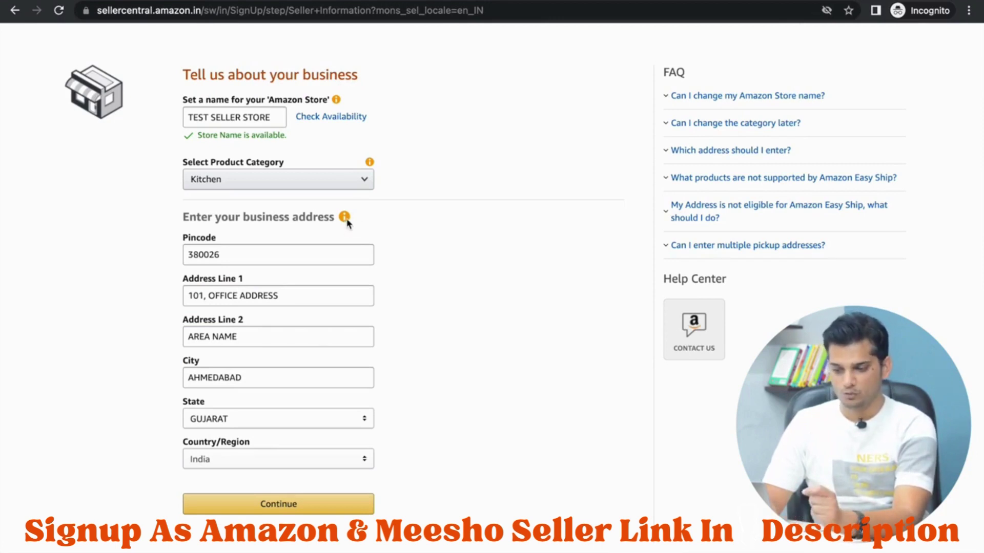
Step: Submit the business details for verification and choose Amazon Easy Ship as the shipping method
click(275, 504)
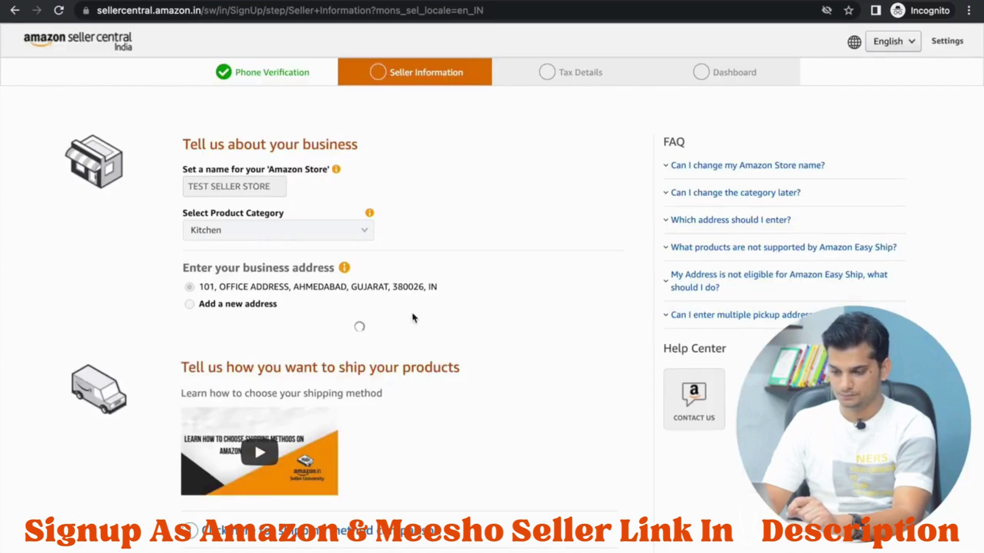
scroll(339, 199, down, 5)
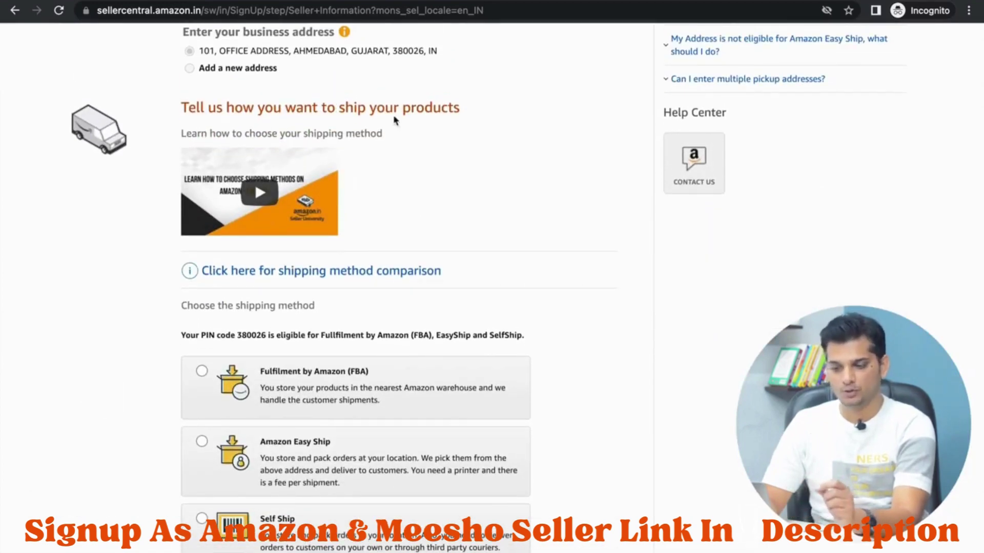
scroll(185, 265, down, 2)
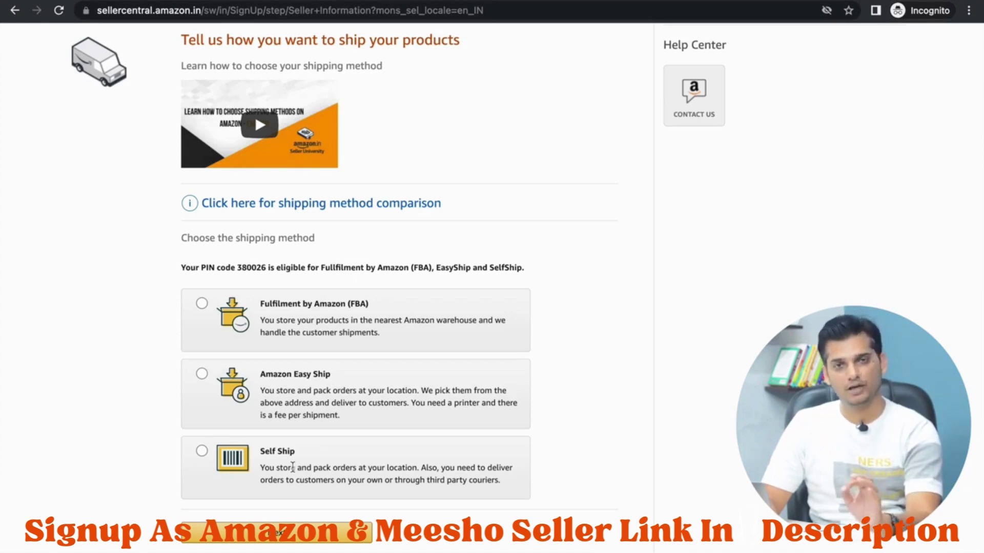
click(279, 417)
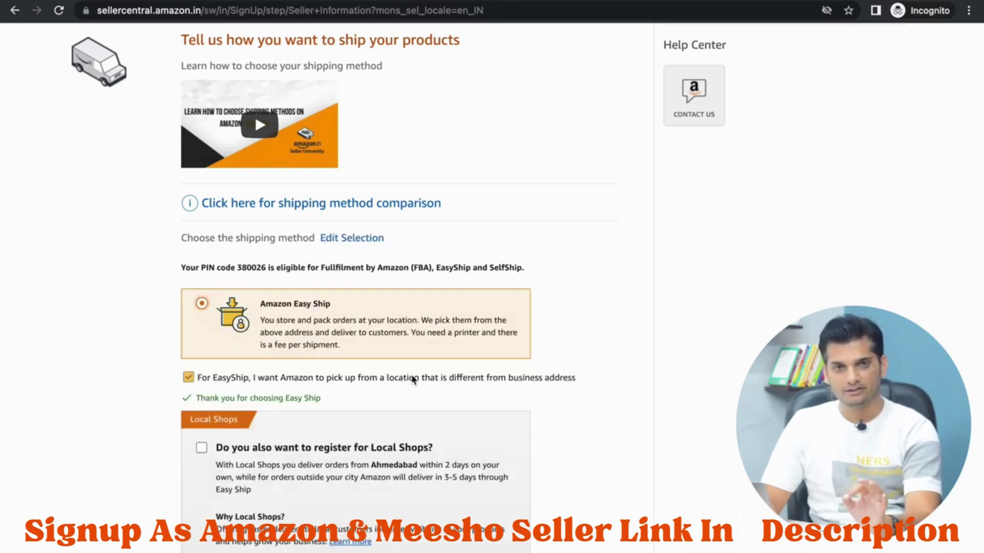
Step: Leave the separate pickup location and Local Shops options unticked and continue
scroll(412, 379, down, 2)
click(188, 281)
scroll(411, 374, down, 2)
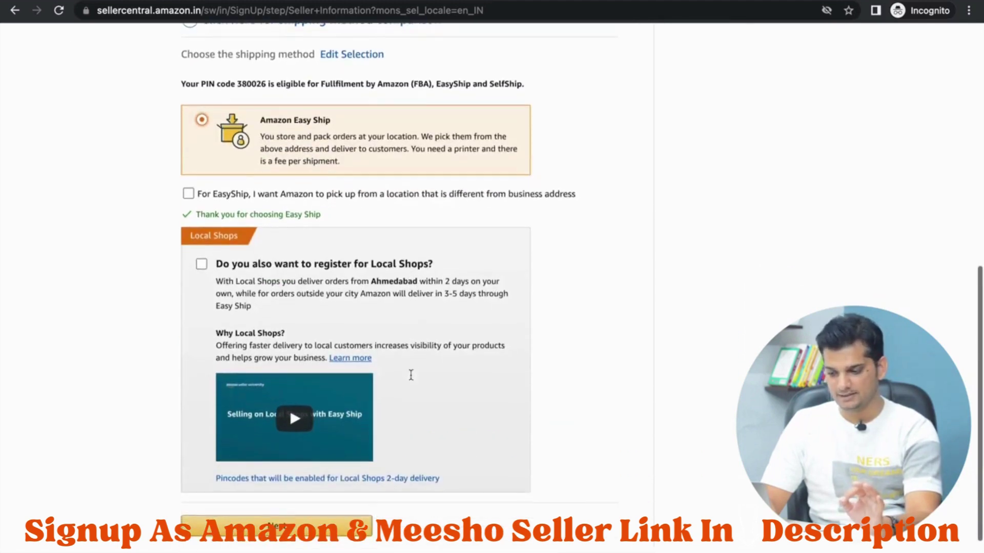
click(202, 241)
click(206, 241)
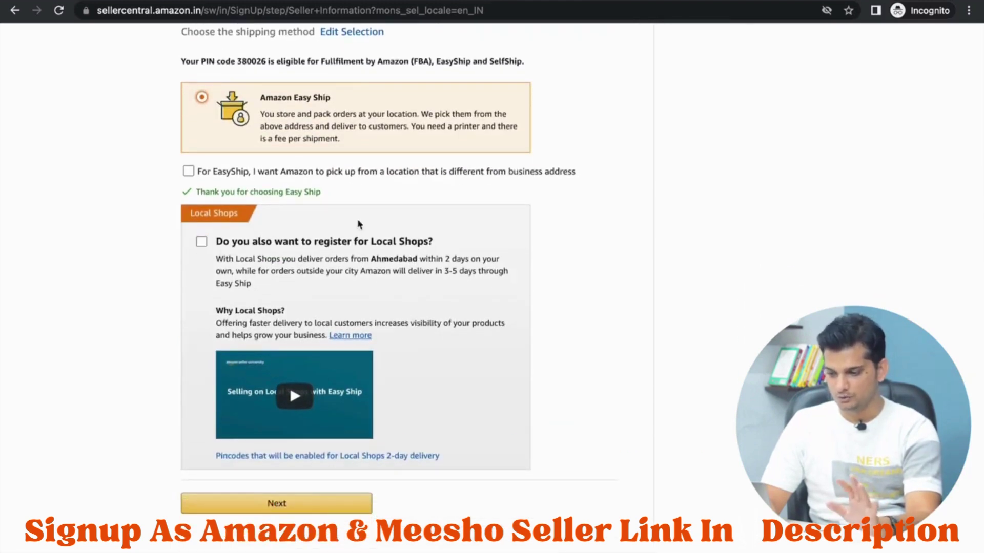
click(188, 172)
scroll(193, 174, up, 1)
click(188, 183)
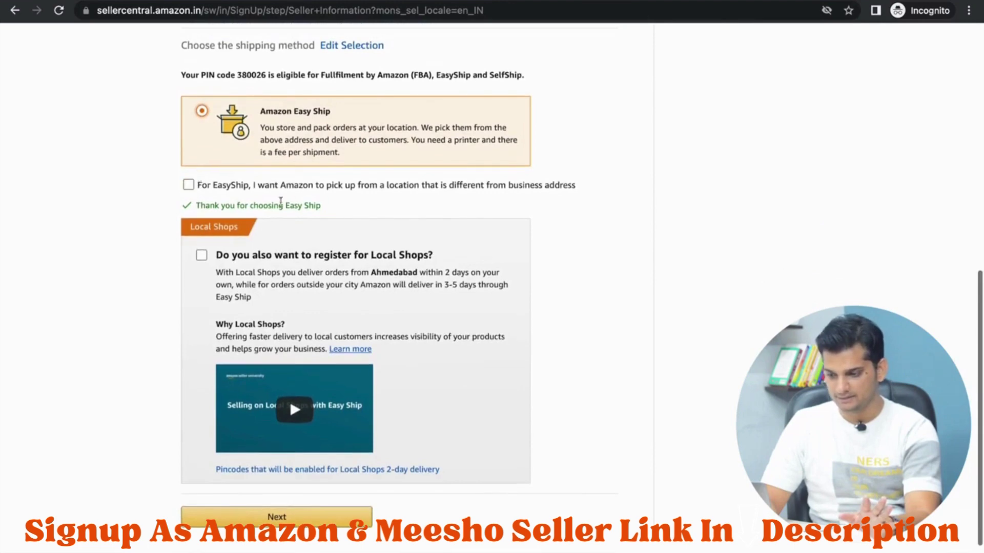
scroll(292, 215, down, 1)
click(295, 468)
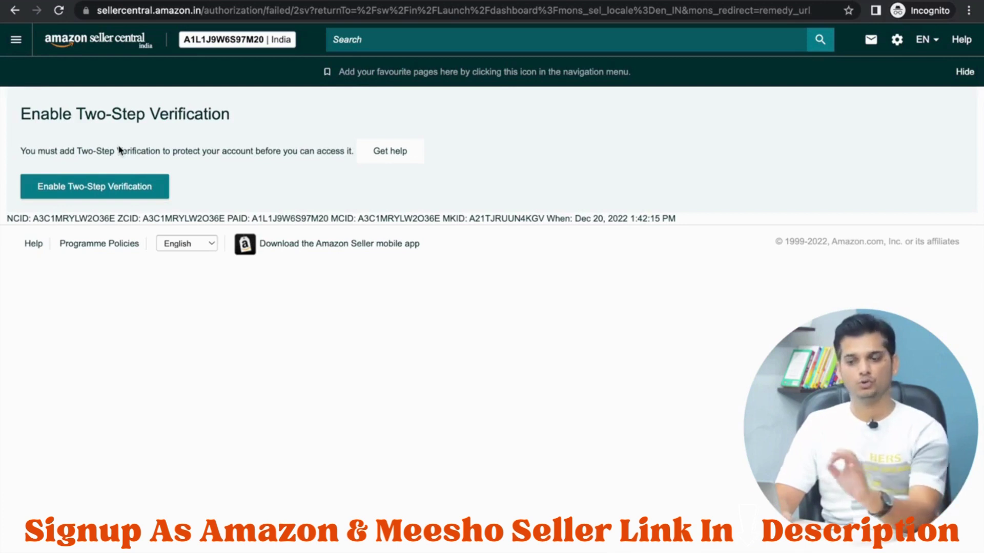
Step: Start two-step verification and send a one-time password to the seller's mobile number
click(127, 187)
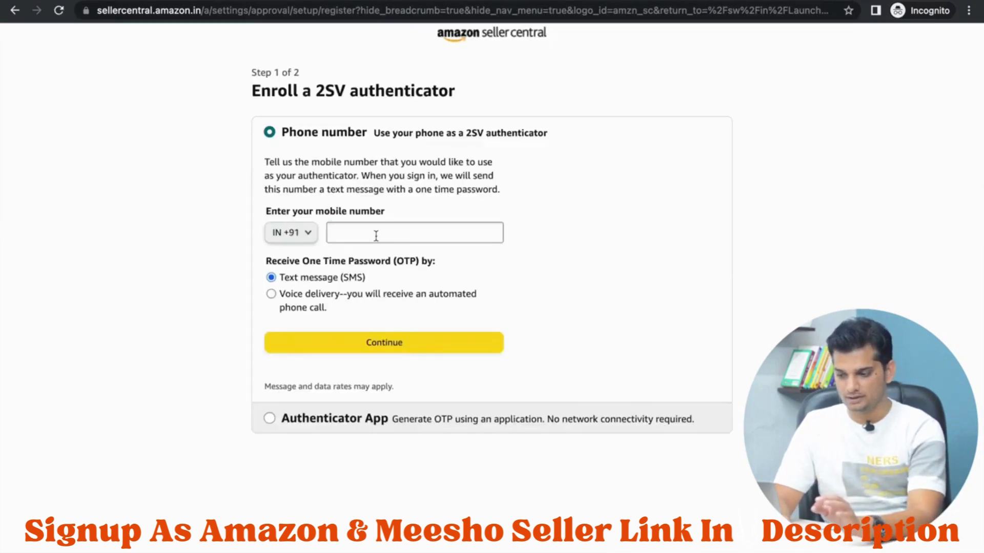
click(376, 235)
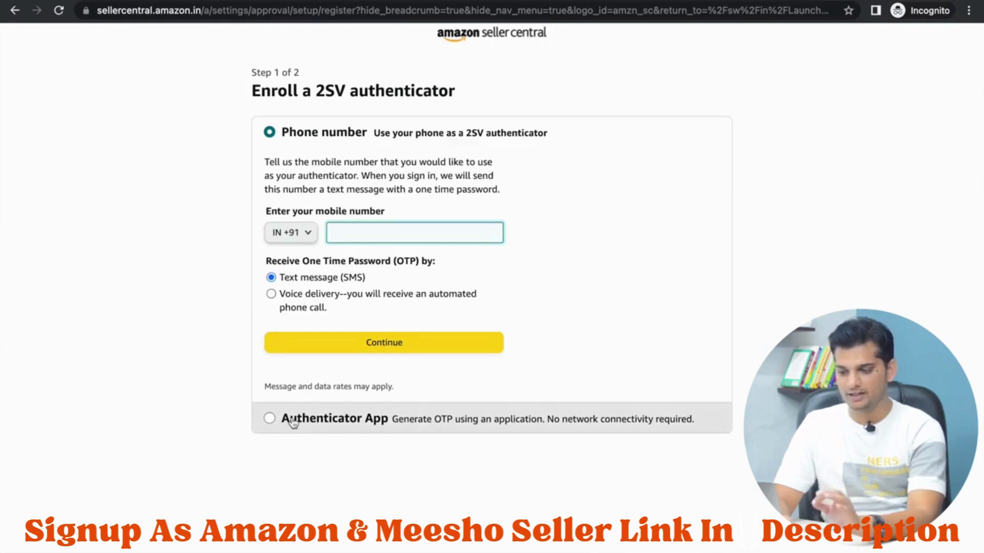
click(196, 396)
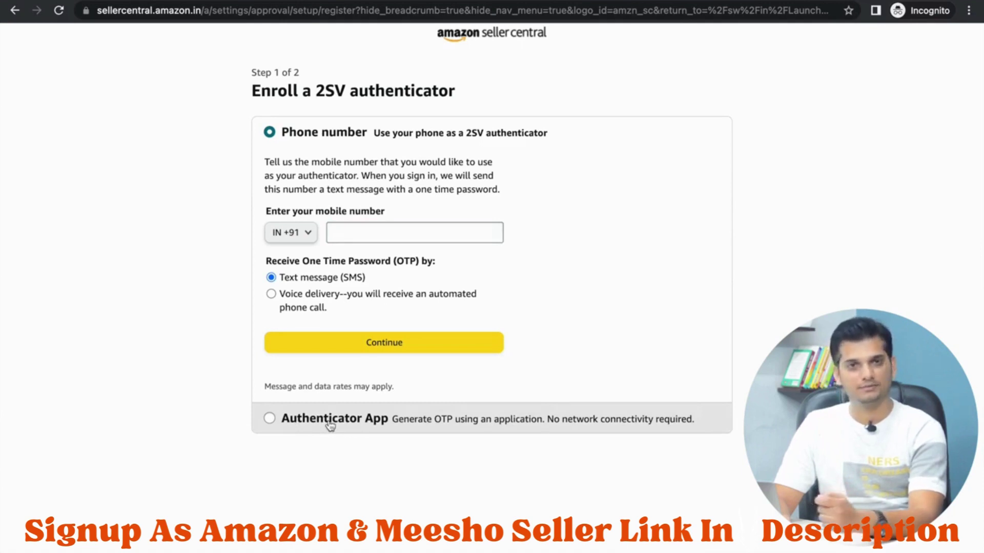
click(381, 228)
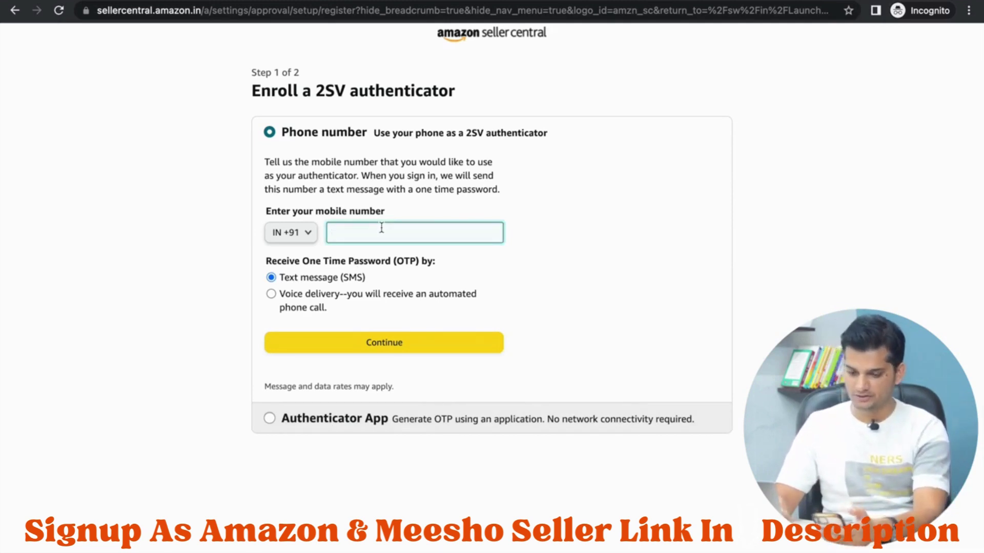
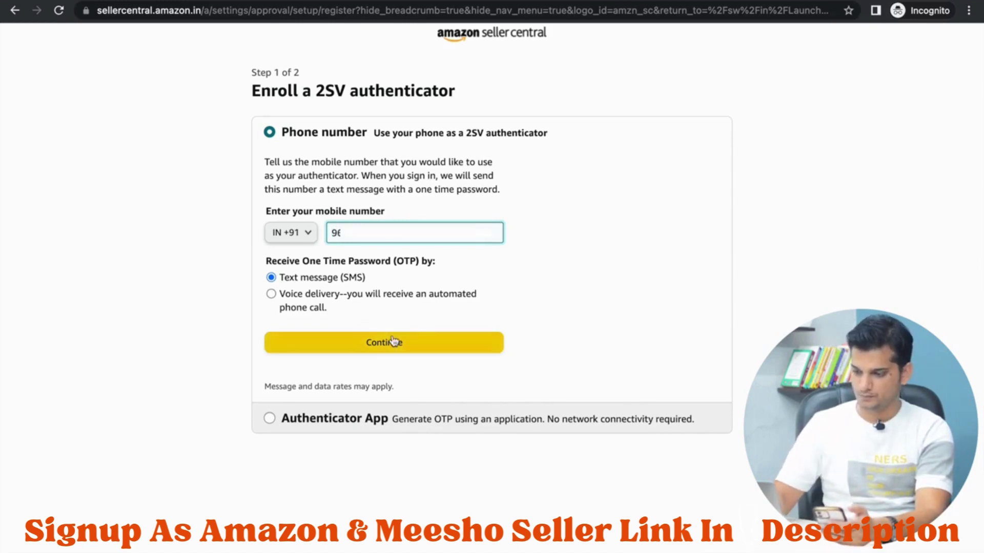
click(395, 343)
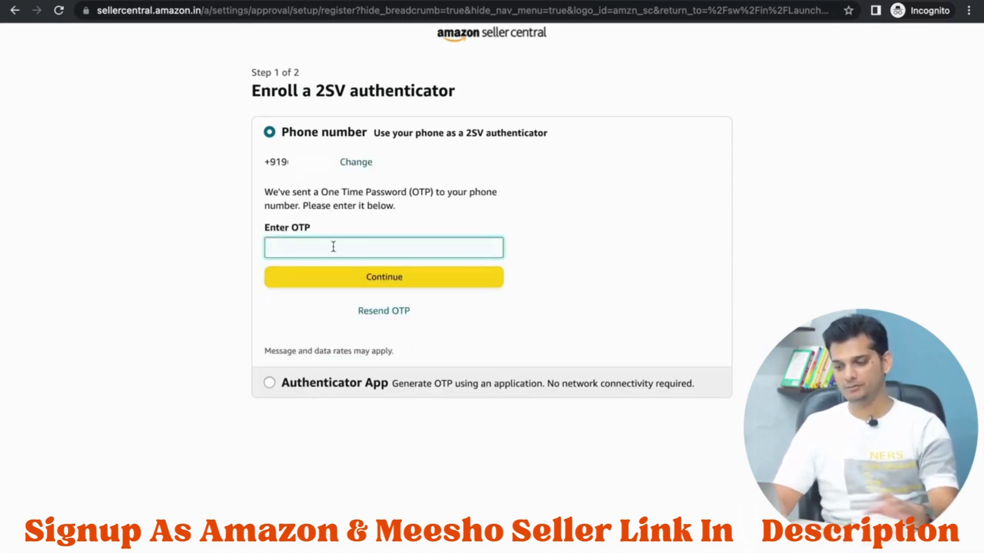
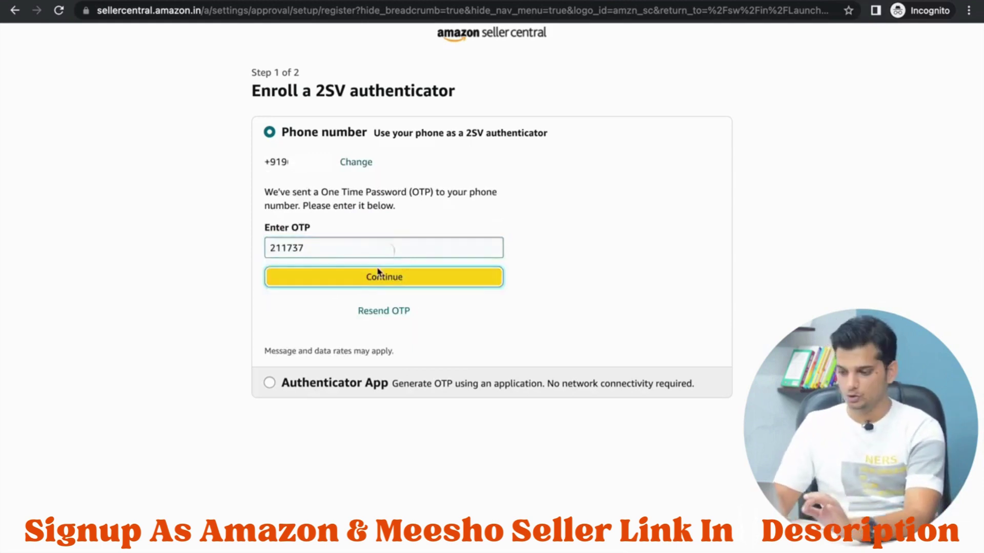
Step: Confirm the one-time password and turn on two-step verification
click(377, 272)
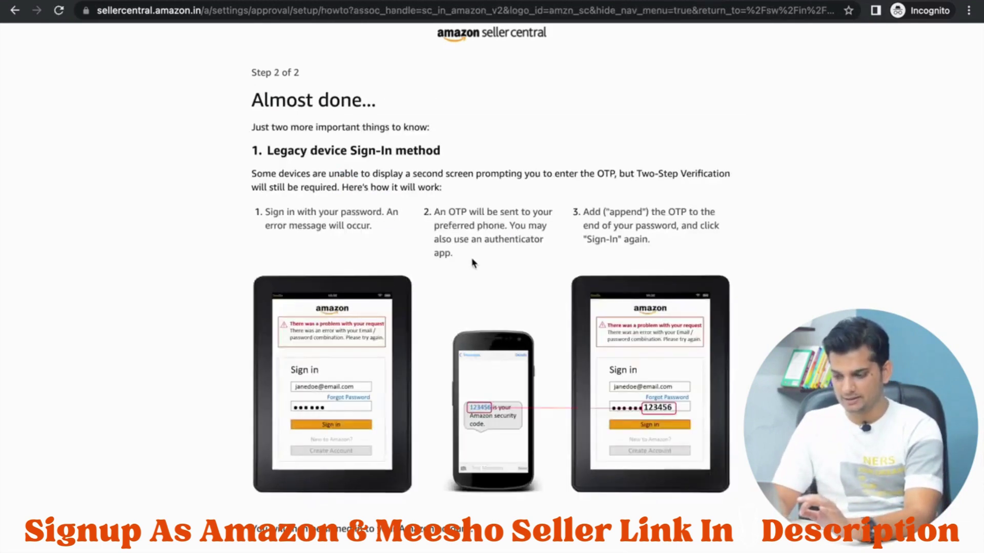
scroll(472, 263, down, 3)
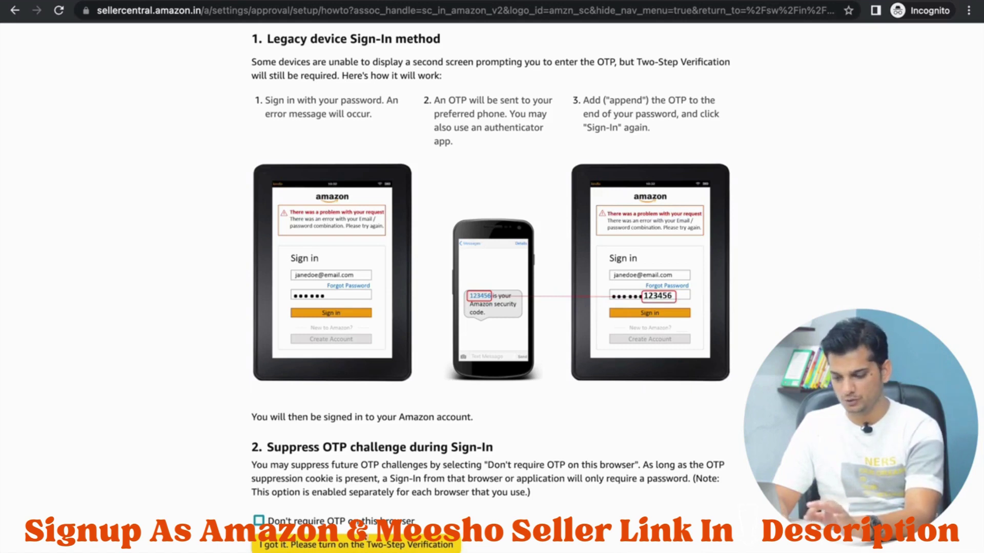
click(339, 544)
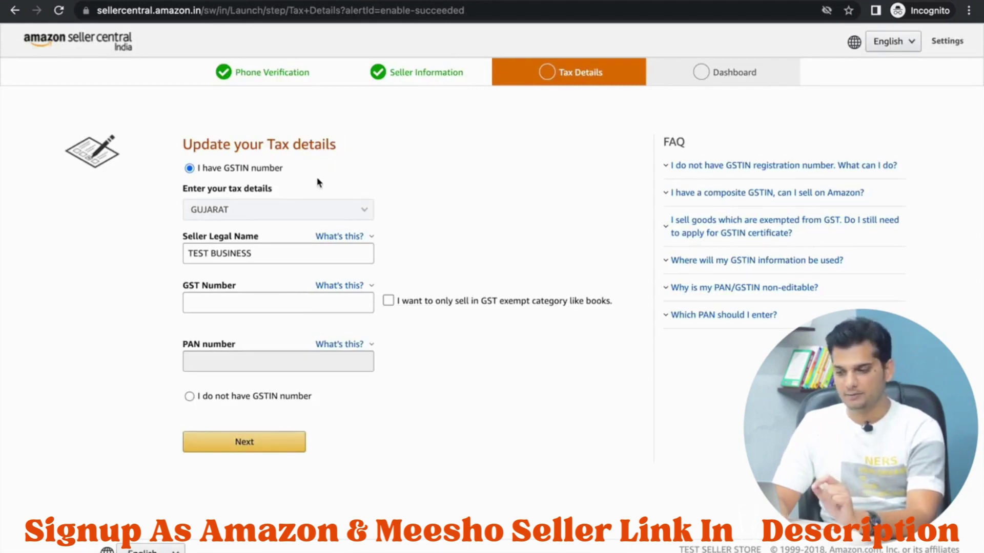
Step: Toggle the GST-exempt-only declaration and select 'I do not have GSTIN number'
click(275, 247)
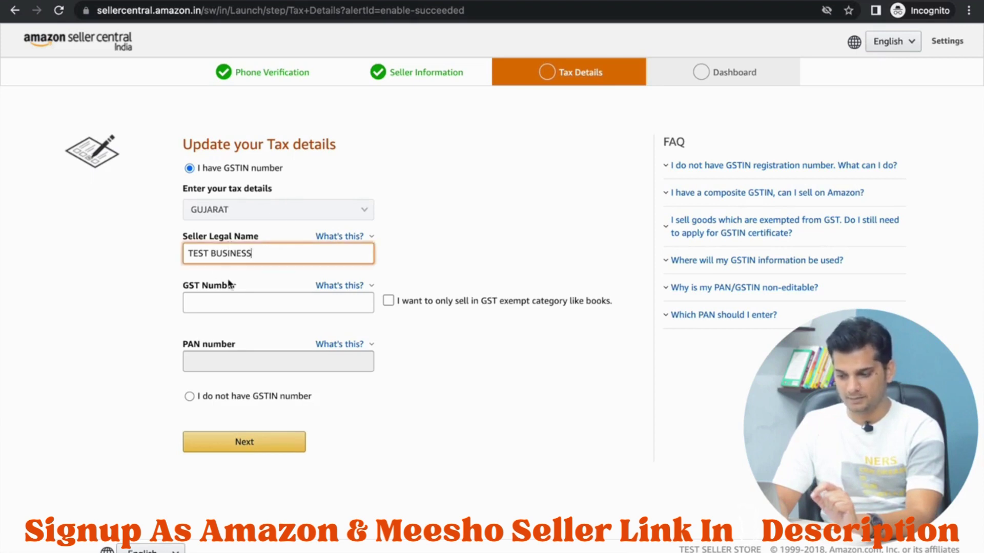
click(233, 301)
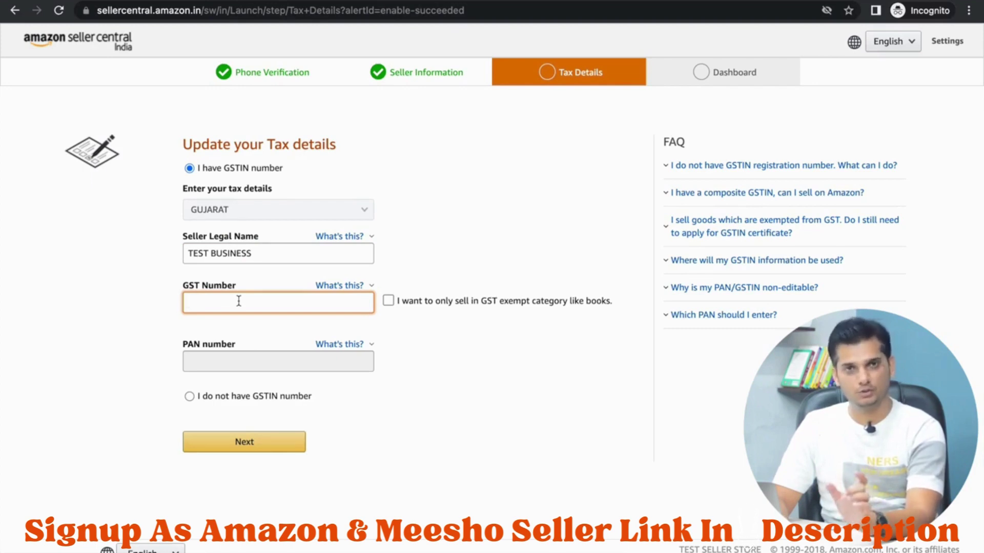
click(394, 306)
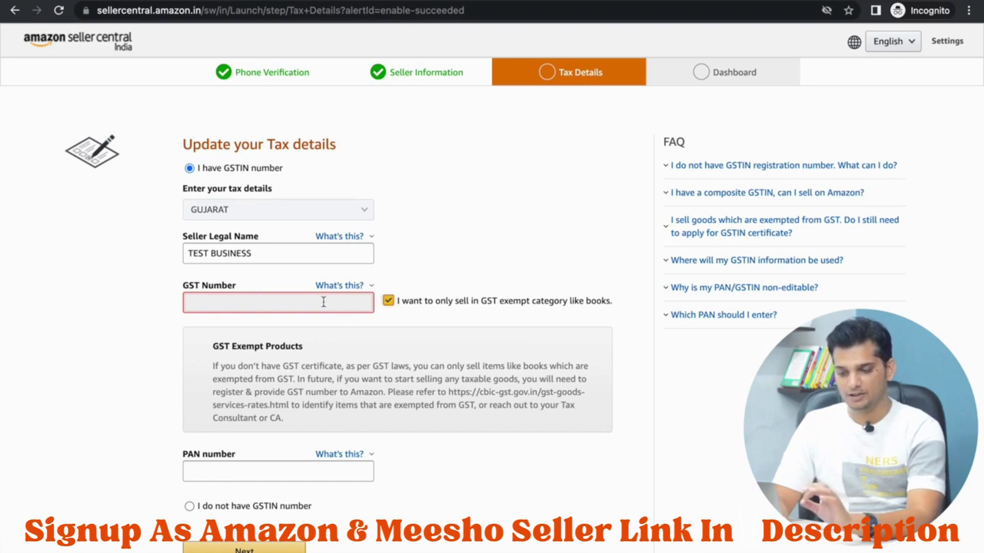
click(278, 476)
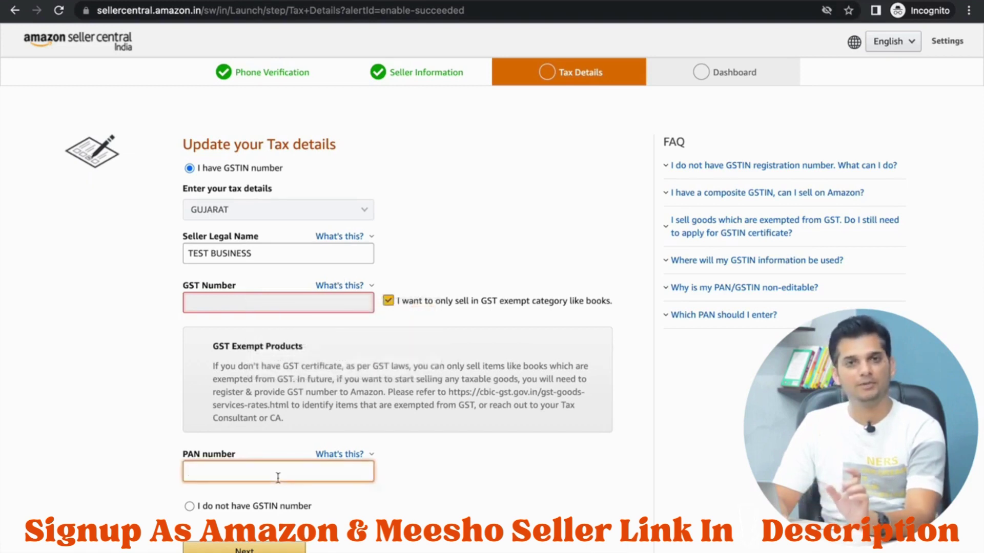
click(388, 300)
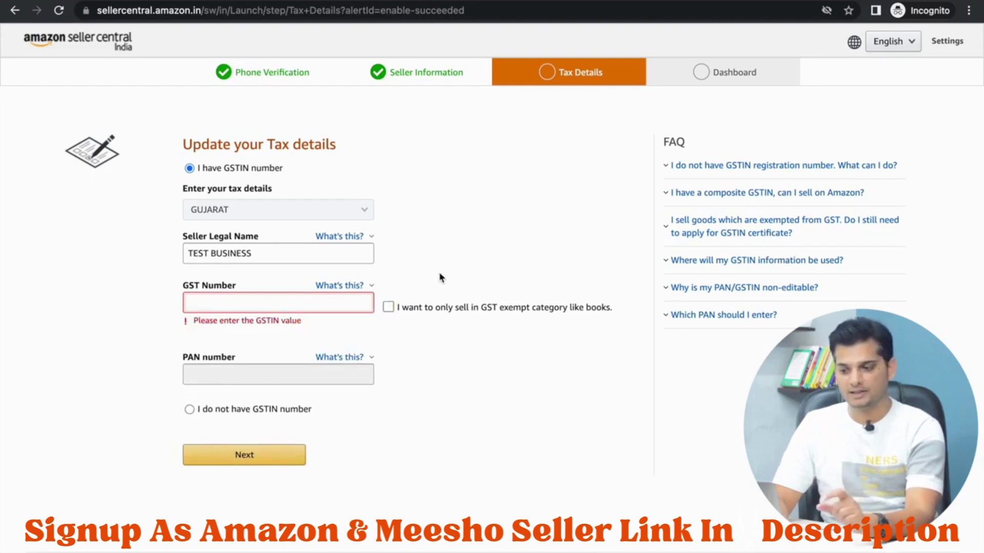
click(389, 306)
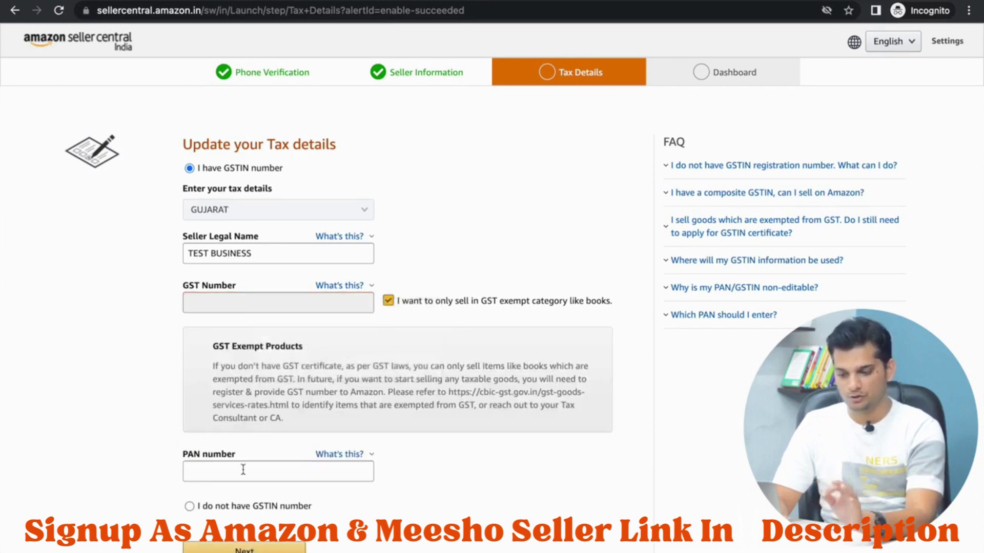
click(241, 470)
click(191, 519)
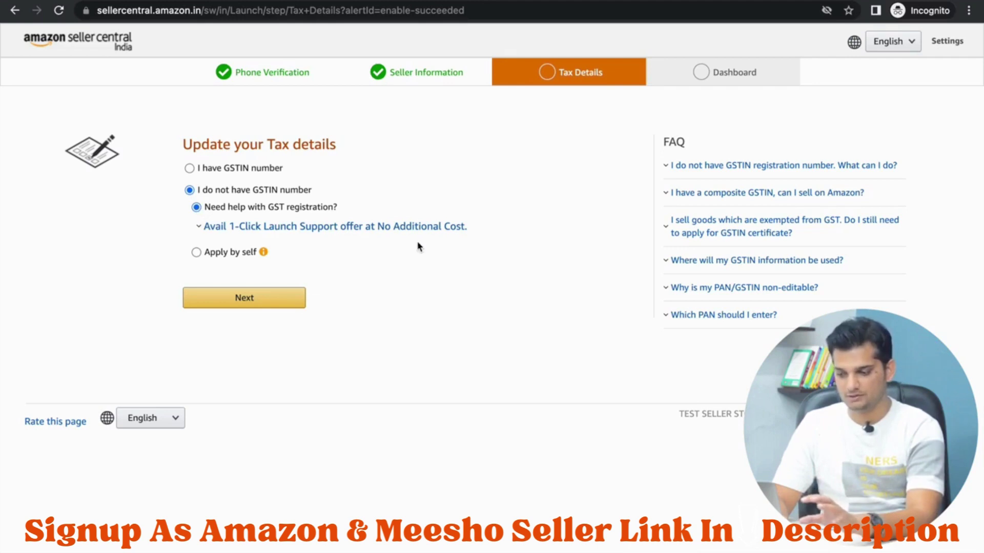
Step: Choose 'Apply by self' for GST registration and submit the tax details
click(198, 252)
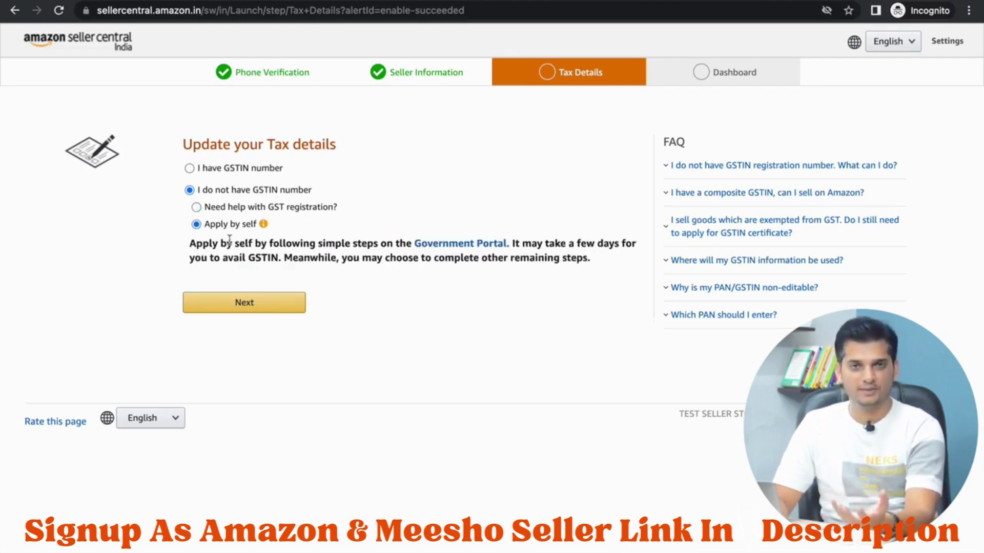
click(243, 304)
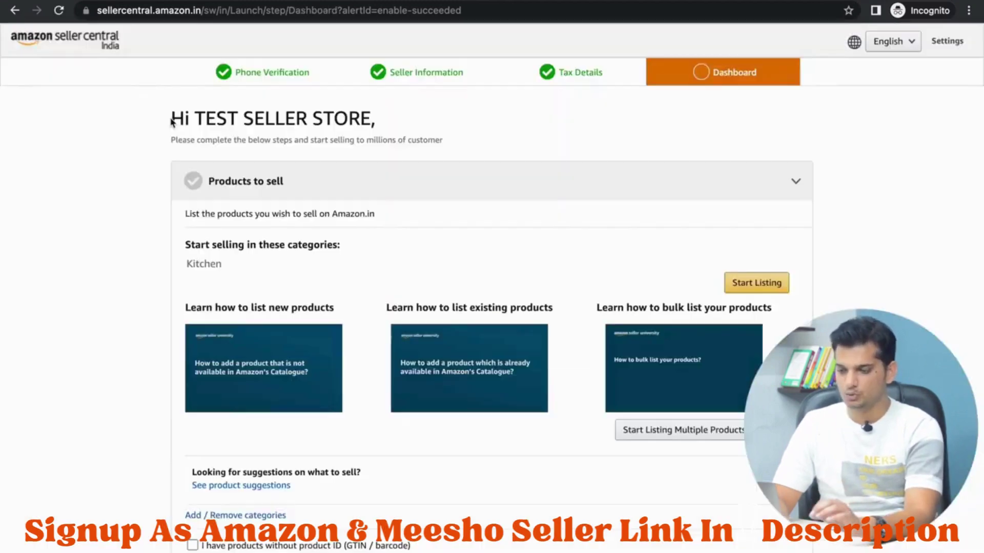
drag(170, 118, 371, 119)
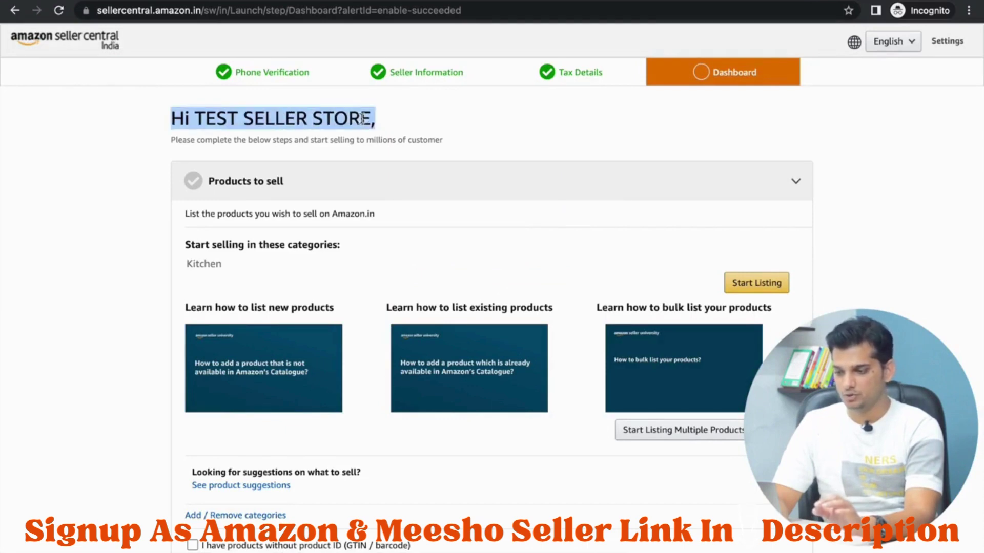
Step: Expand Shipping Fee Details to show the Easy Ship charges and the free shipping and set fee choices
click(328, 119)
double_click(328, 118)
click(326, 122)
scroll(520, 196, up, 1)
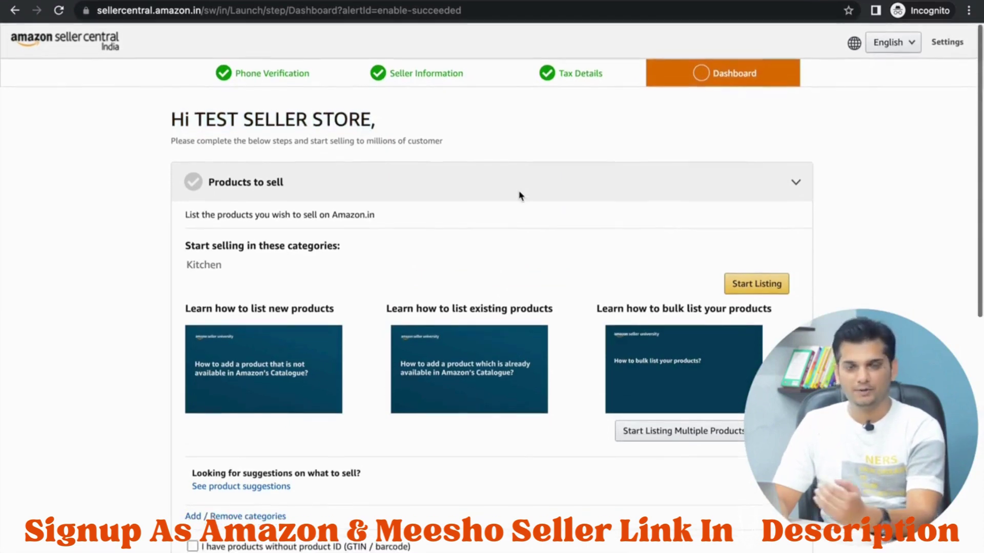
scroll(520, 196, down, 8)
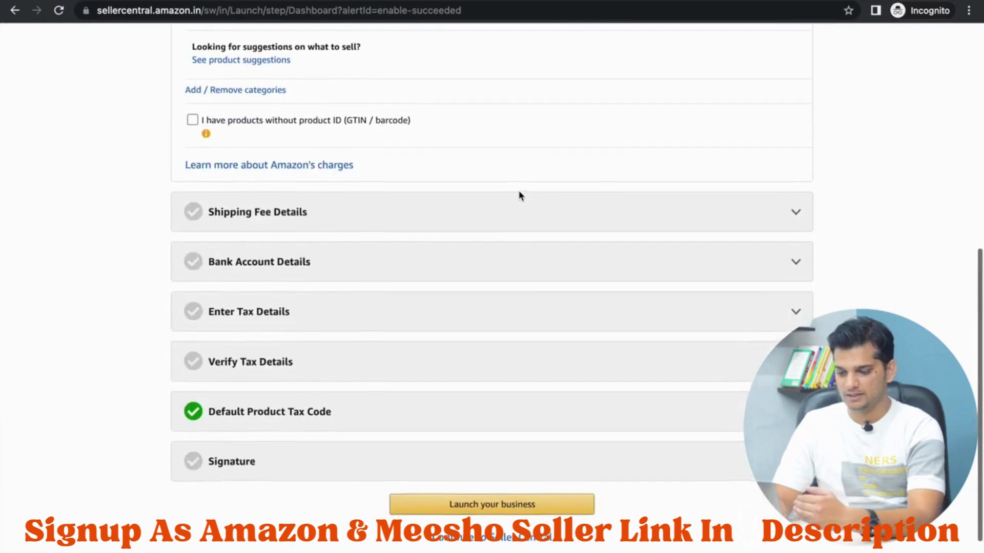
scroll(520, 196, up, 8)
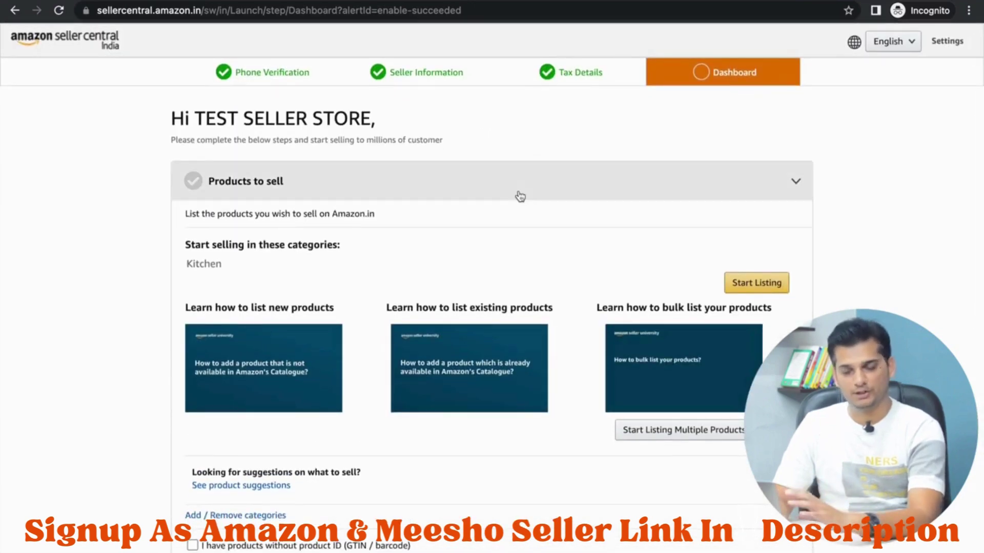
scroll(647, 222, down, 3)
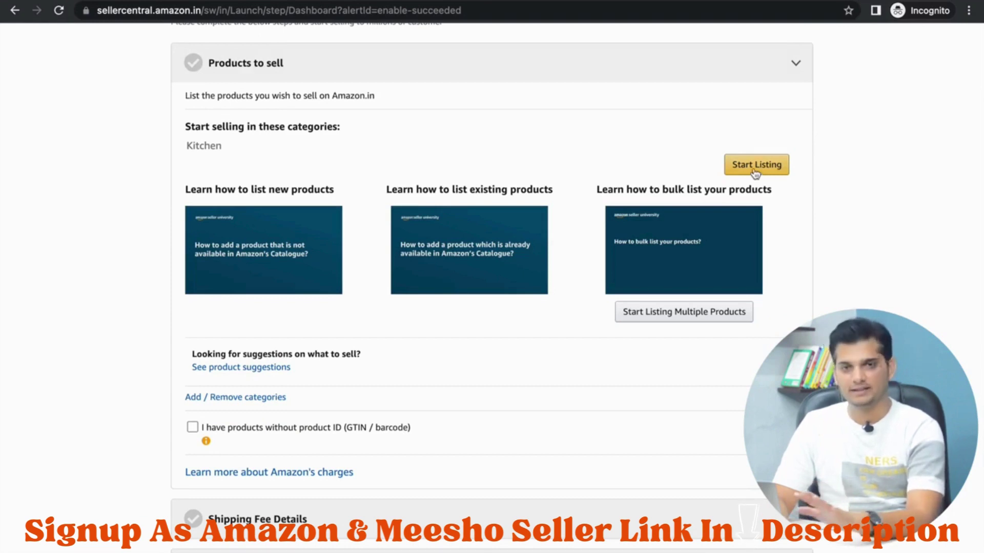
scroll(369, 347, down, 2)
scroll(369, 347, up, 3)
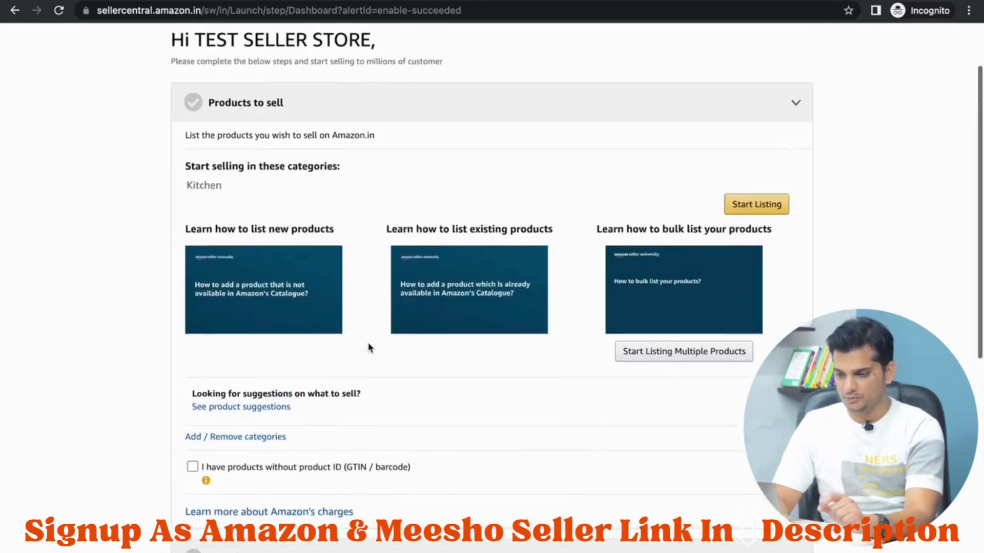
click(339, 116)
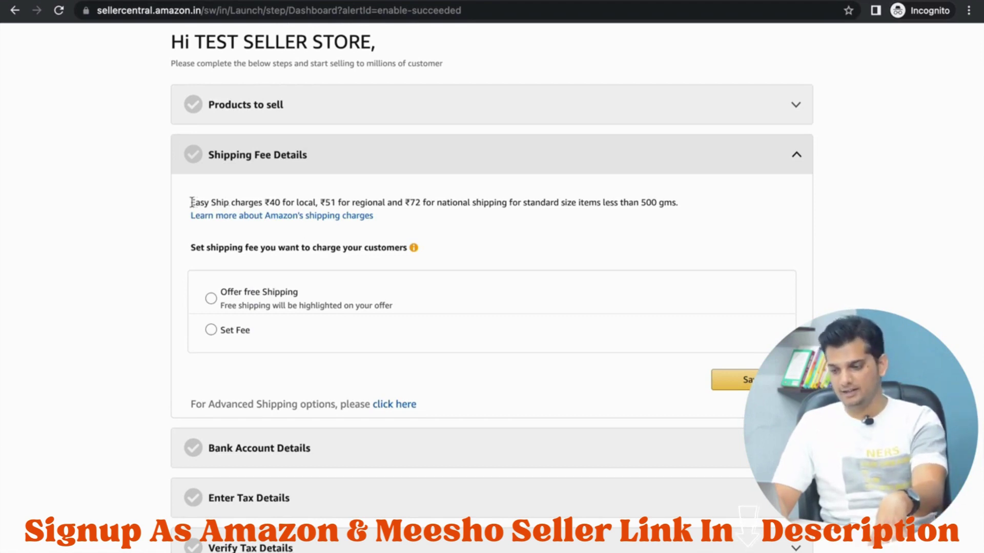
Step: Review the Easy Ship charges and switch the shipping choice to charging a set fee
drag(191, 202, 686, 207)
click(686, 207)
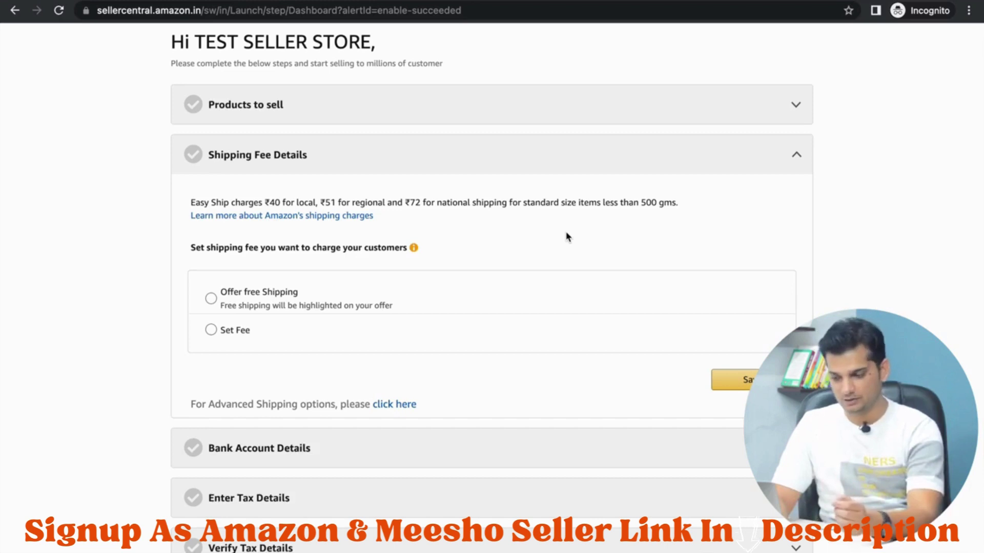
scroll(568, 237, down, 1)
click(291, 297)
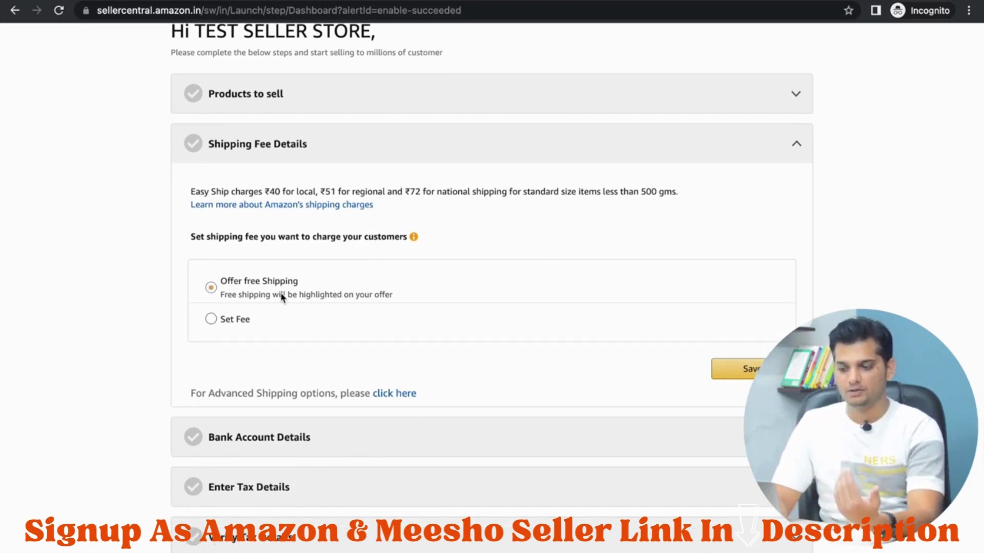
click(223, 324)
scroll(287, 317, down, 1)
scroll(287, 319, down, 2)
Step: Enter set fees of Local 40, Regional 50 and National 60
double_click(268, 318)
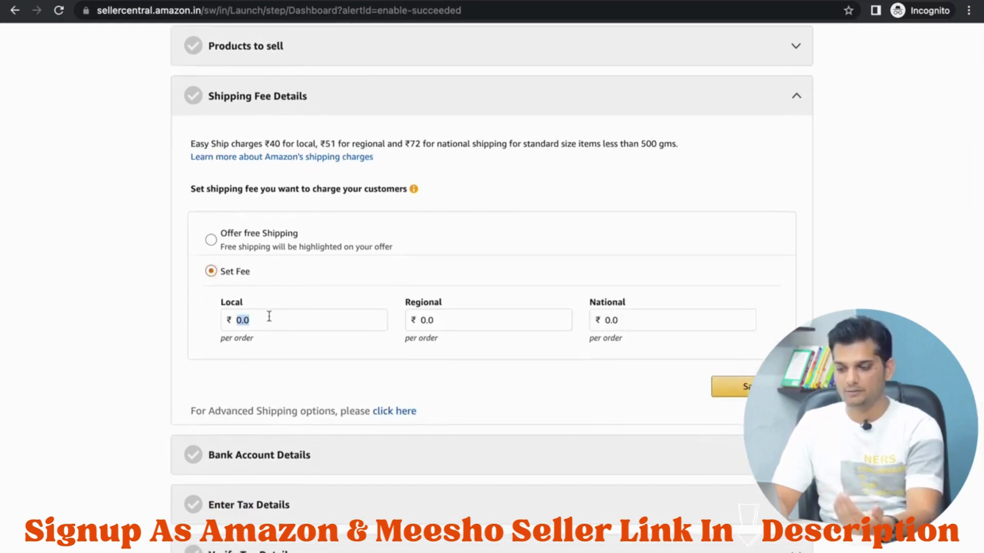
click(470, 324)
double_click(469, 324)
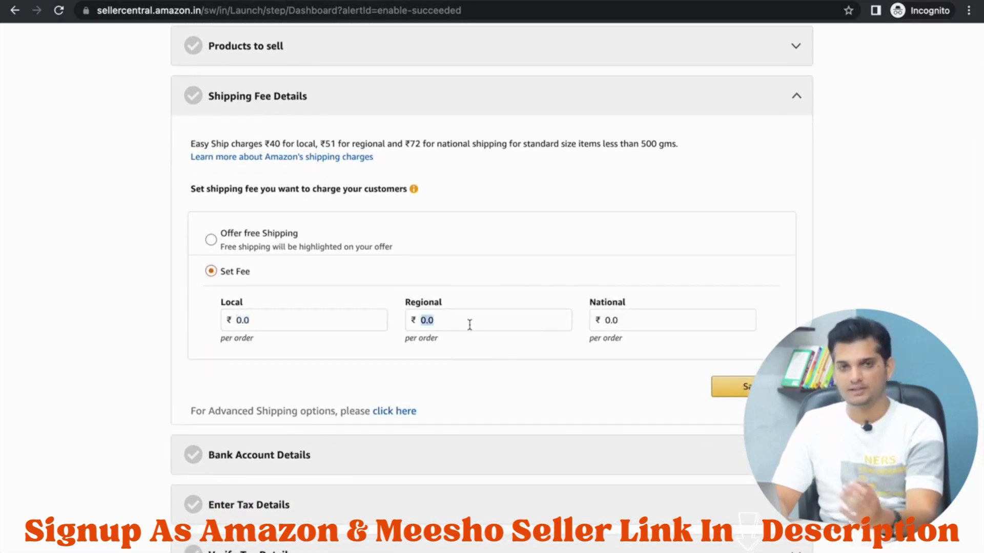
click(314, 325)
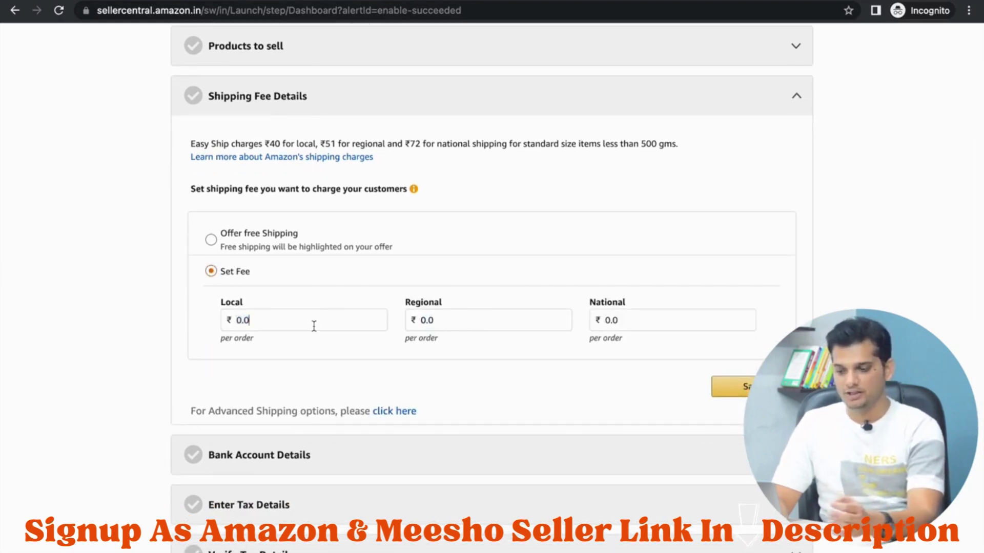
double_click(314, 324)
text(40)
key(Tab)
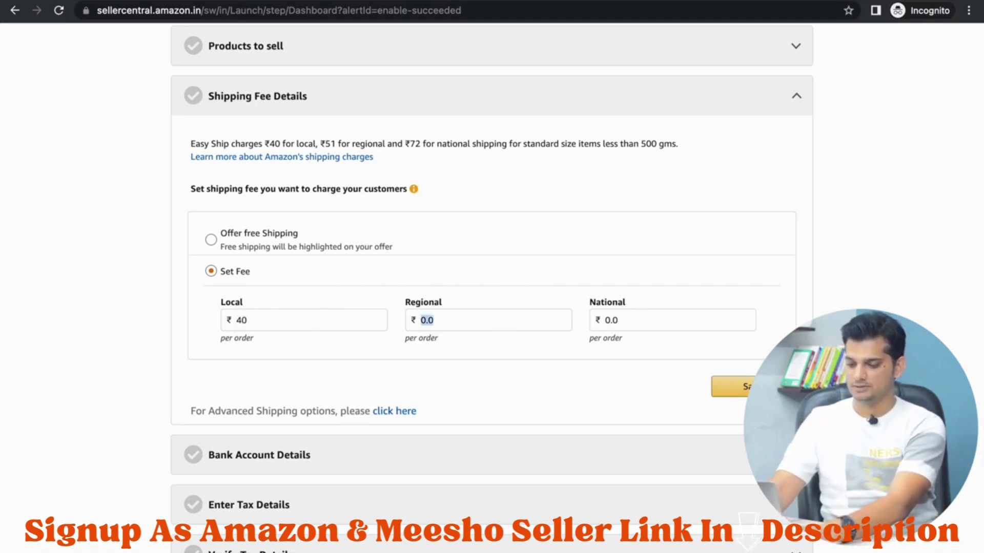
text(50)
key(Tab)
text(60)
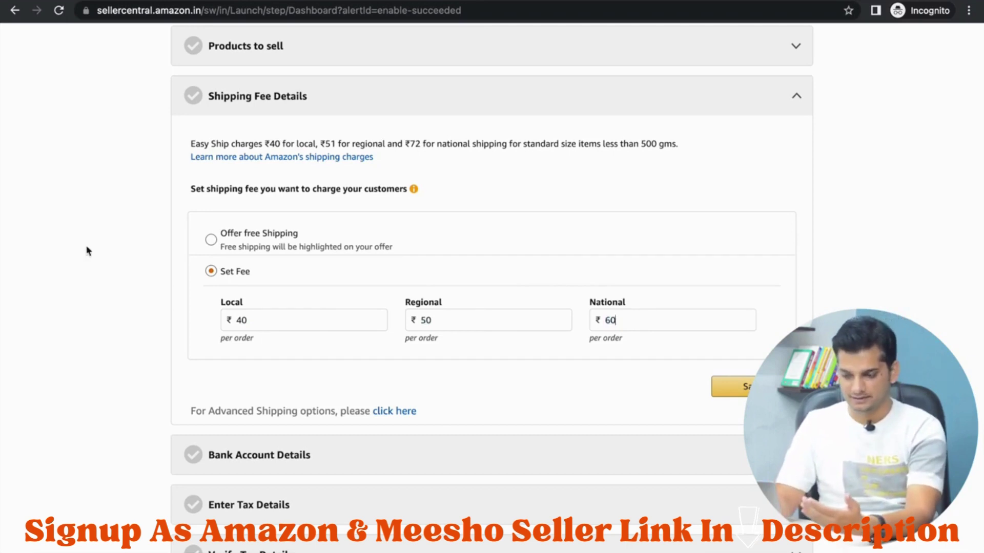
Step: Switch back to Offer free Shipping and save it
click(210, 239)
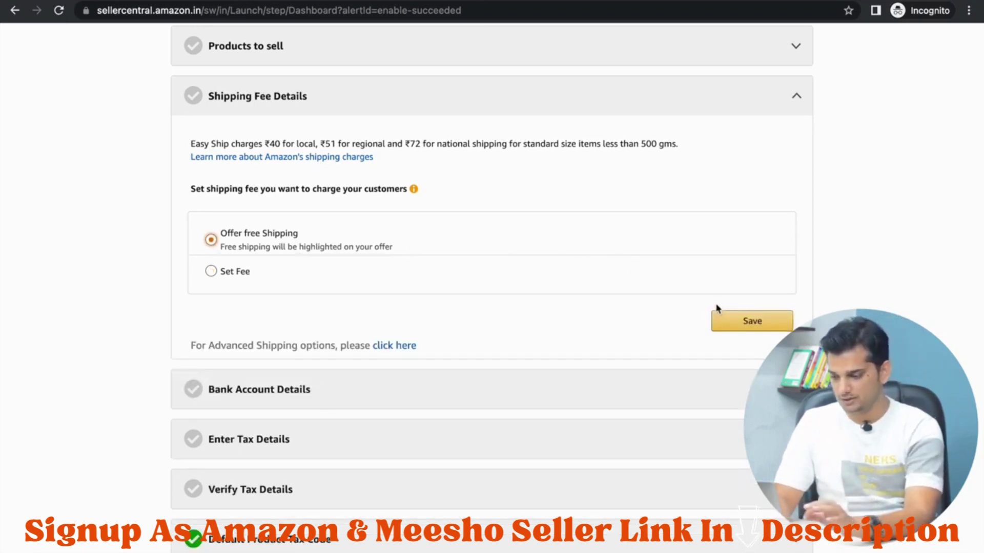
click(750, 322)
scroll(485, 264, up, 1)
scroll(350, 184, down, 1)
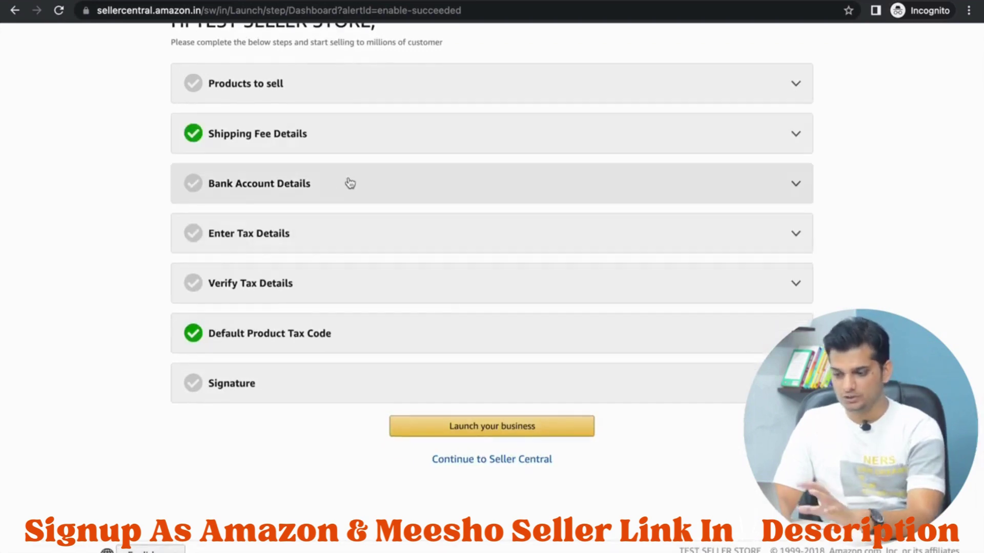
Step: Open Bank Account Details, visit the holder name and number fields, and keep Current Account
click(350, 183)
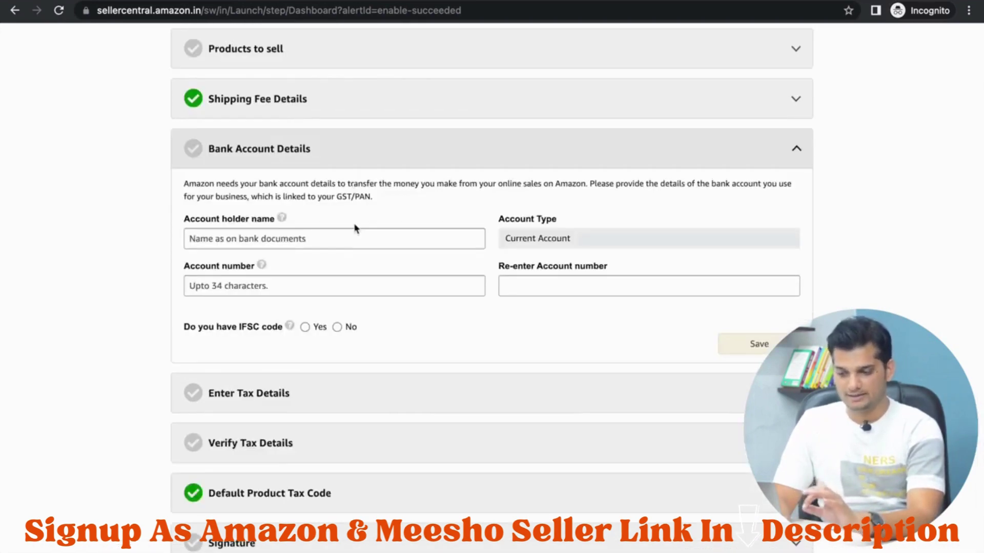
scroll(355, 225, down, 1)
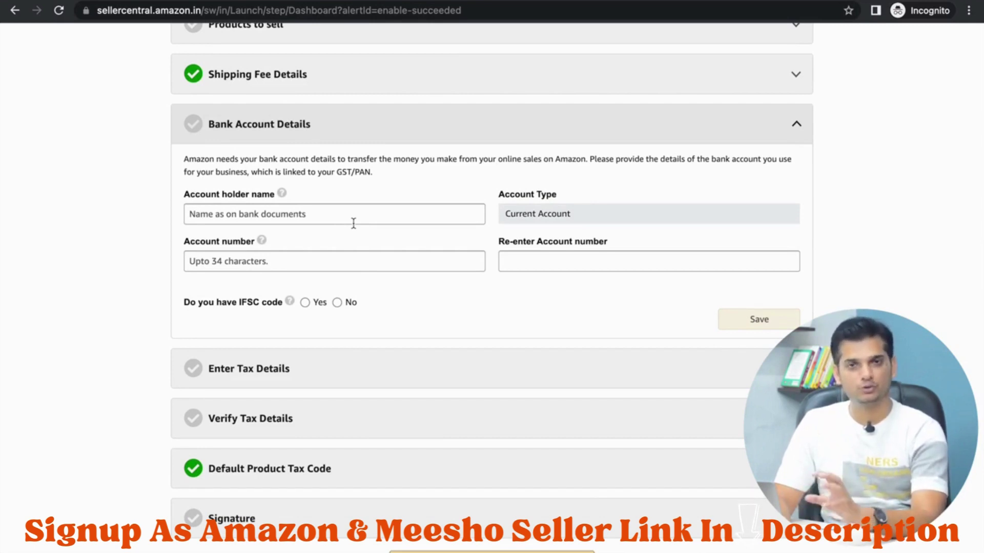
click(378, 221)
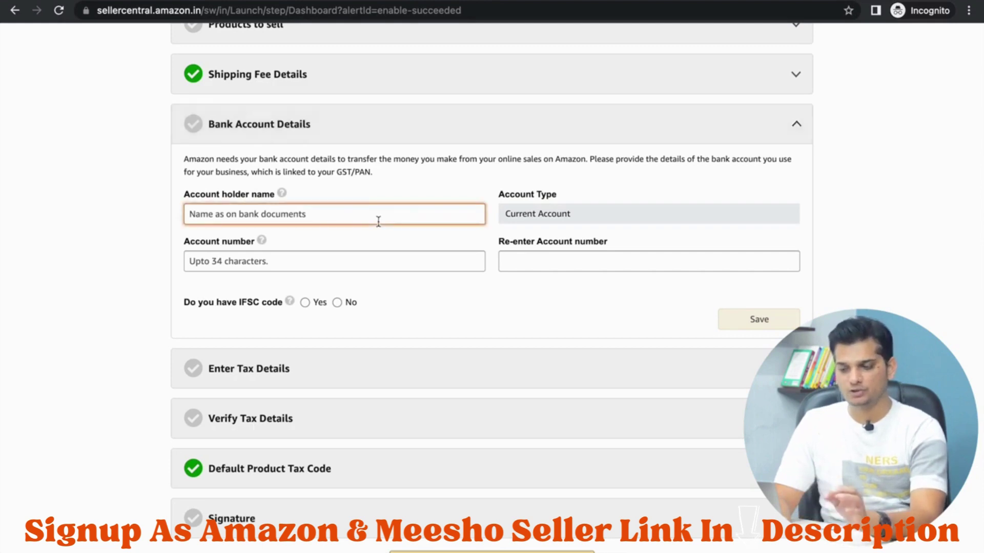
click(364, 257)
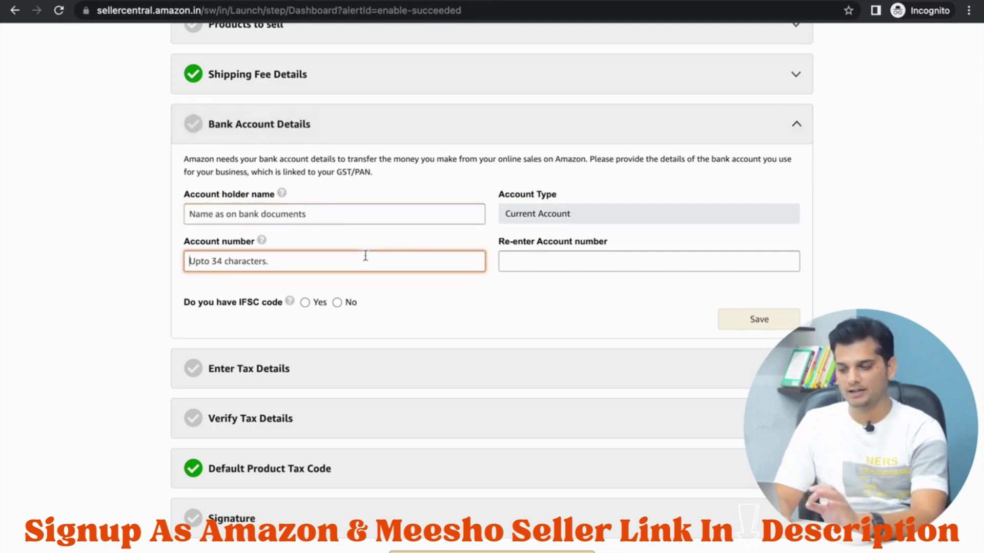
click(569, 217)
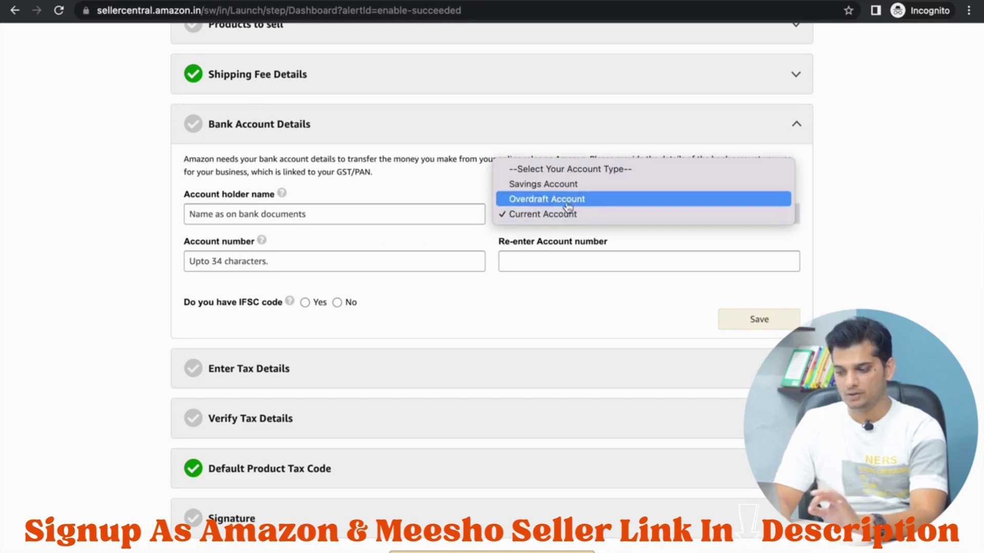
click(569, 214)
scroll(569, 233, down, 1)
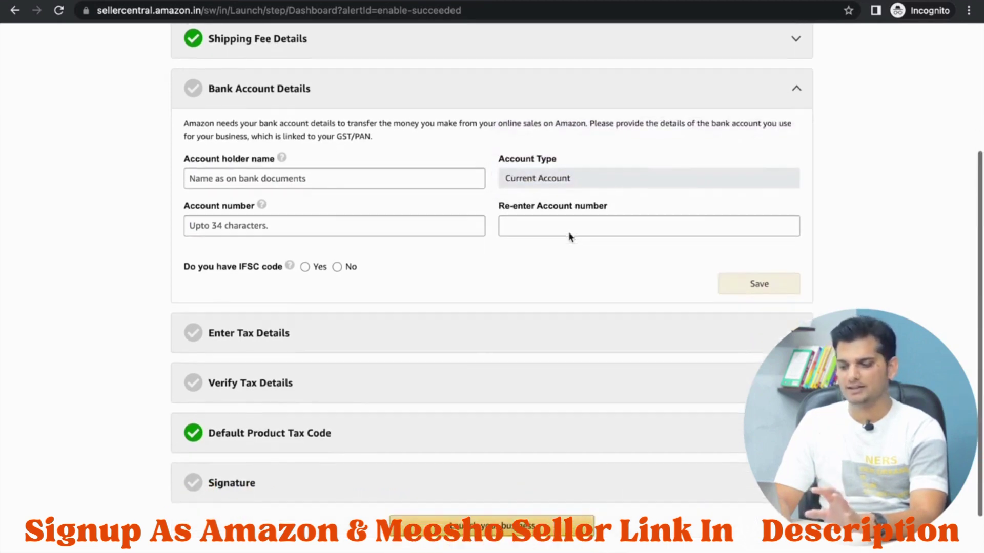
click(563, 178)
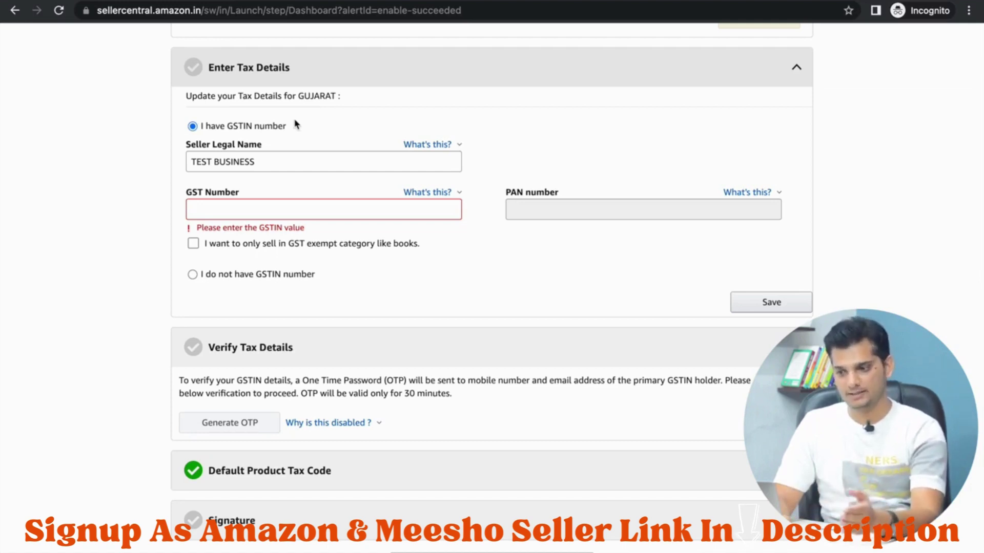
Step: Keep 'I have GSTIN number' for GUJARAT with the GST-exempt box unticked, then scroll to Launch your business
click(279, 207)
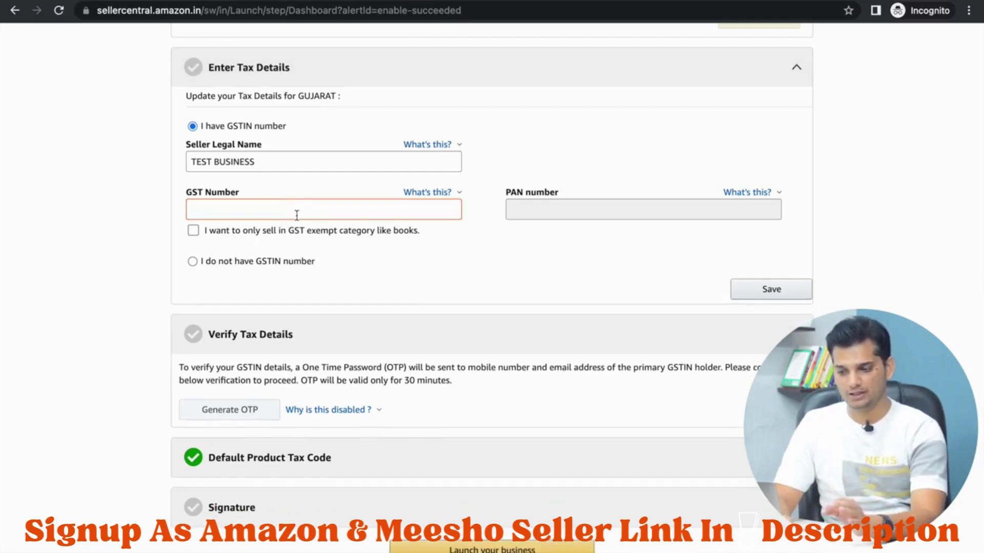
click(192, 243)
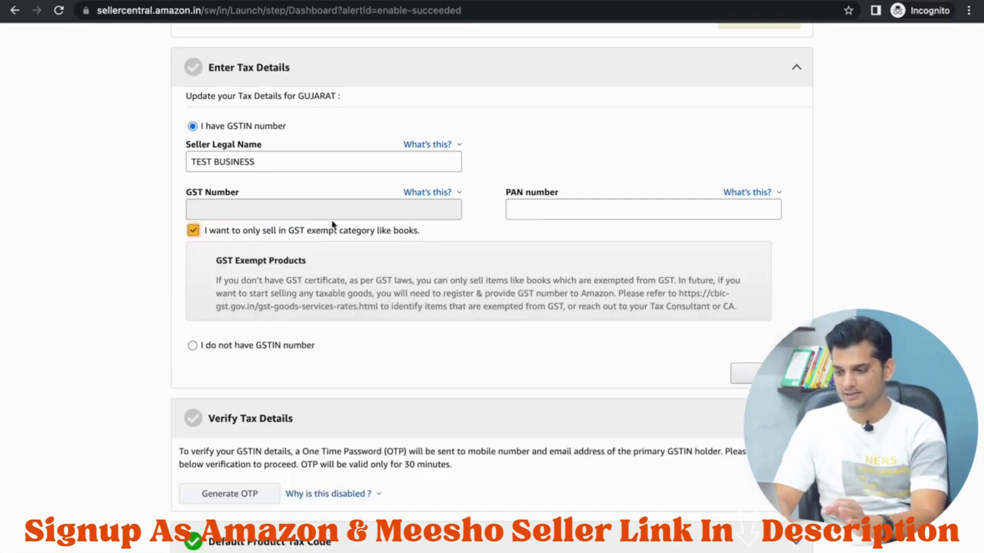
click(538, 207)
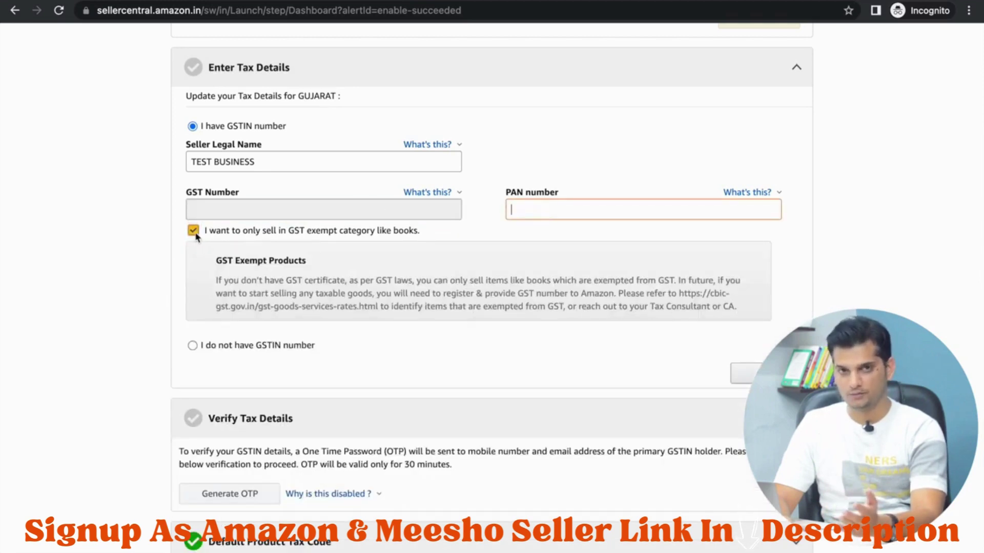
click(194, 231)
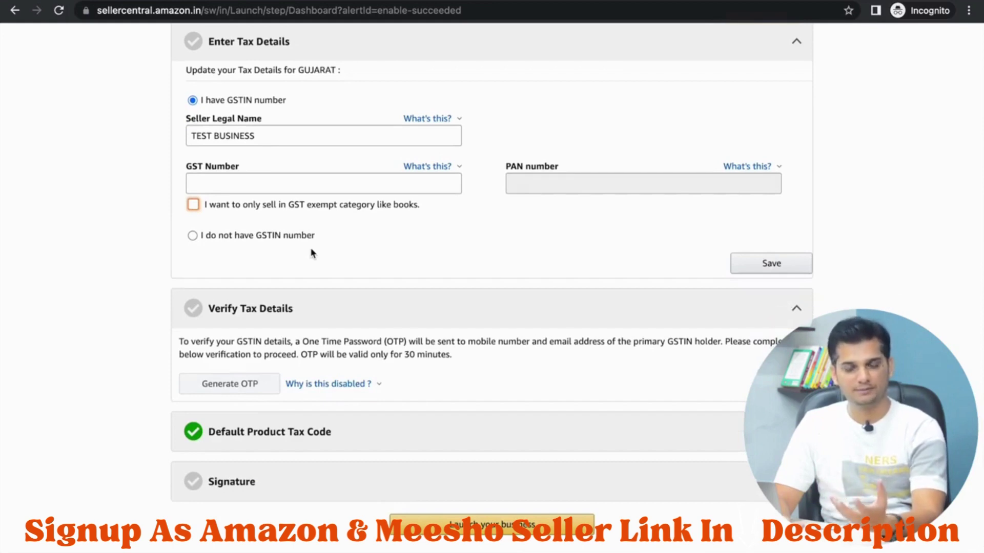
scroll(391, 247, down, 1)
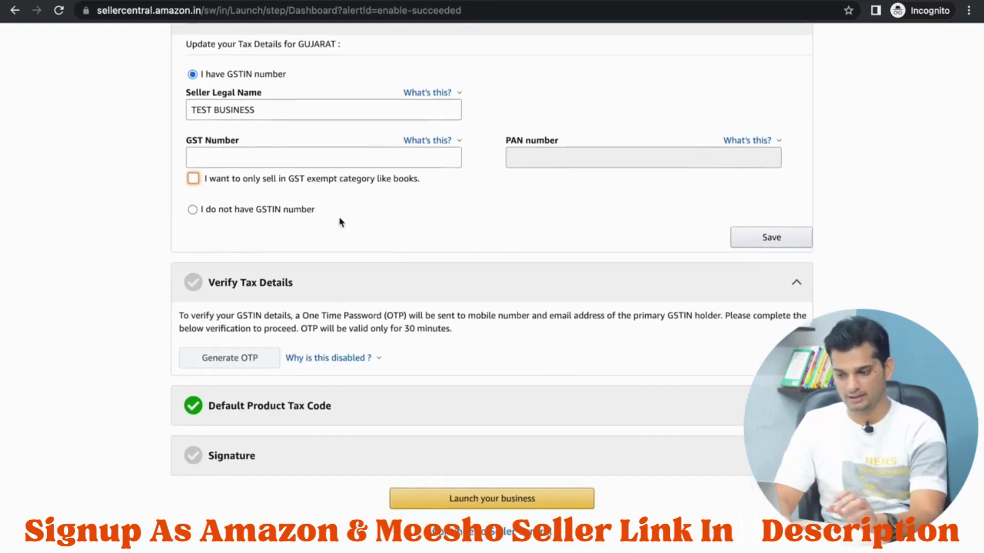
scroll(341, 222, down, 1)
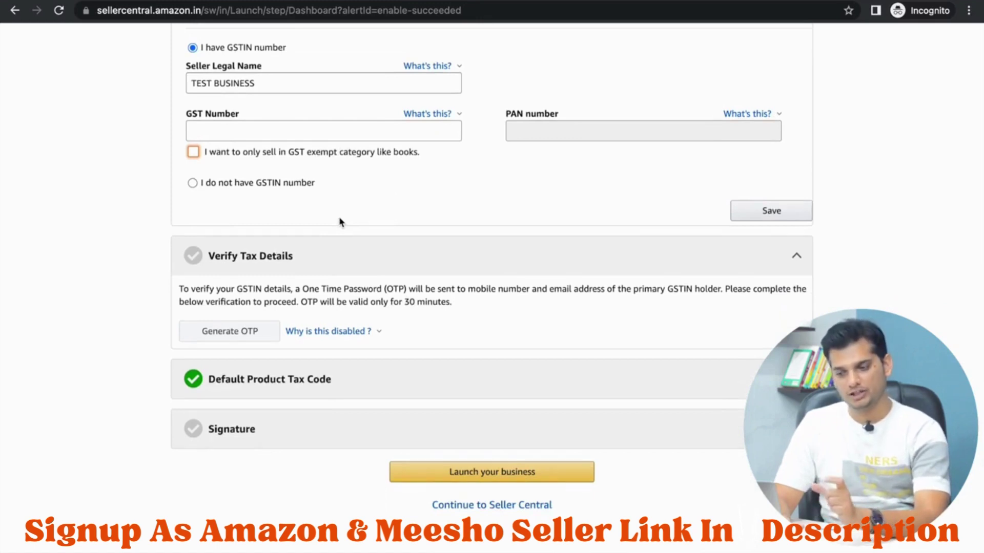
scroll(340, 222, down, 1)
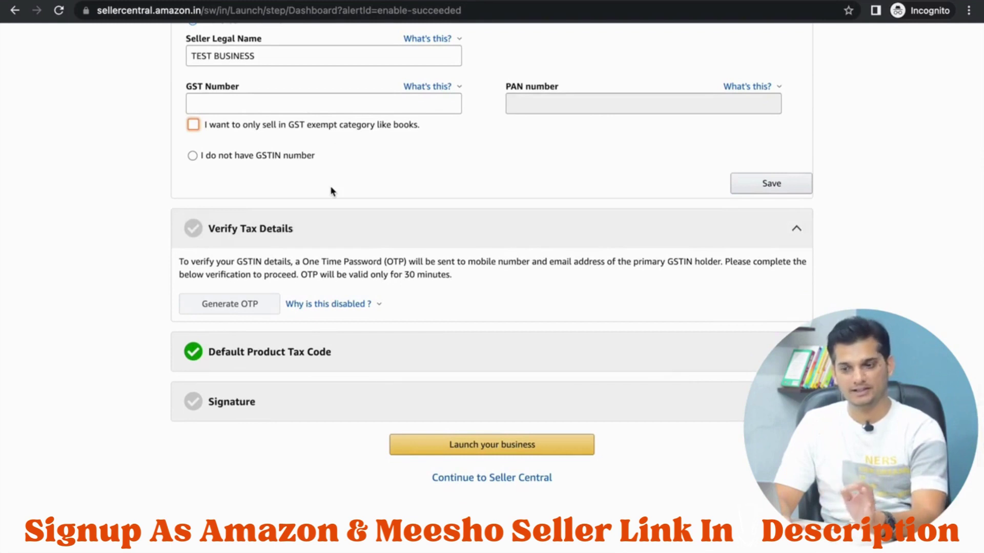
scroll(284, 231, down, 1)
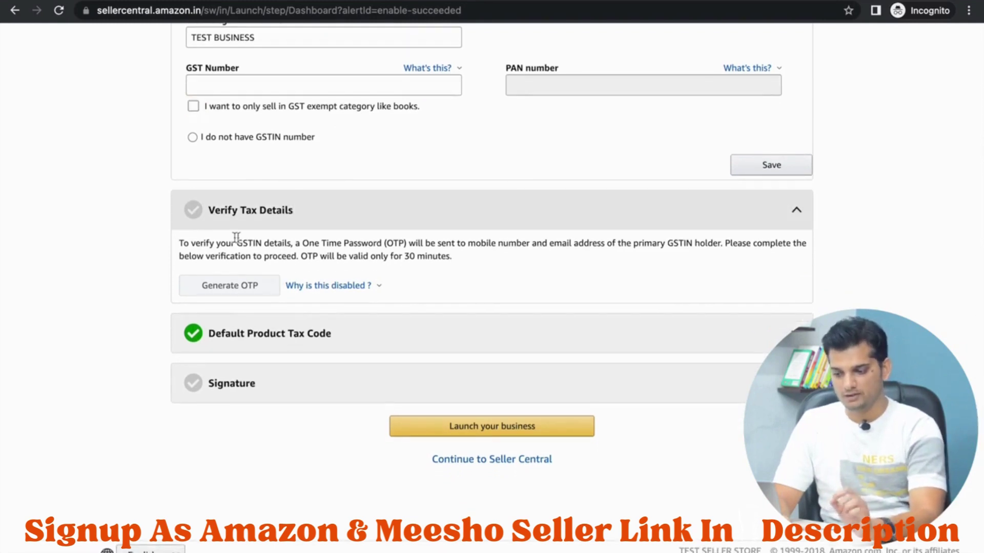
Step: Read the Verify Tax Details OTP note, then expand Default Product Tax Code showing A_GEN_EXEMPT (0%)
drag(177, 244, 328, 244)
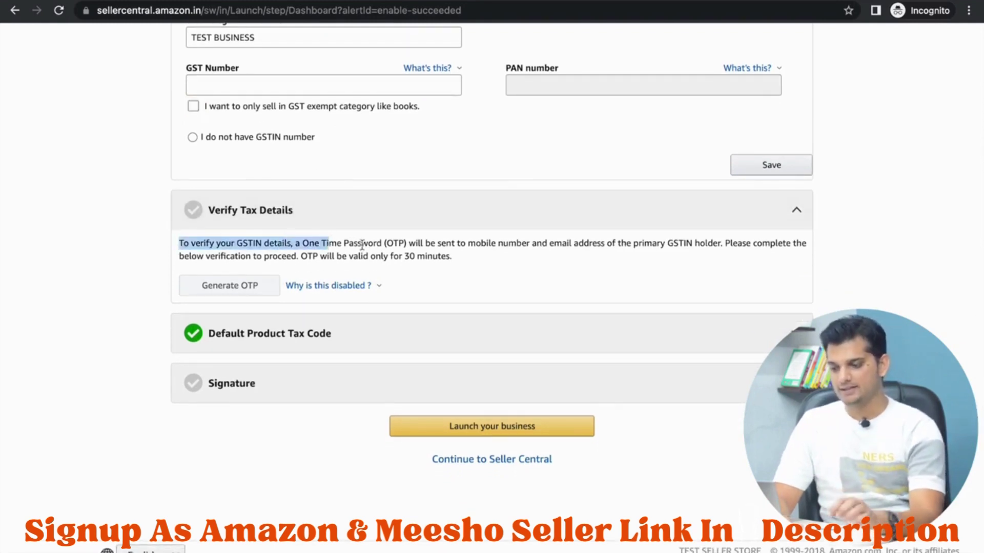
double_click(361, 244)
click(387, 242)
double_click(389, 243)
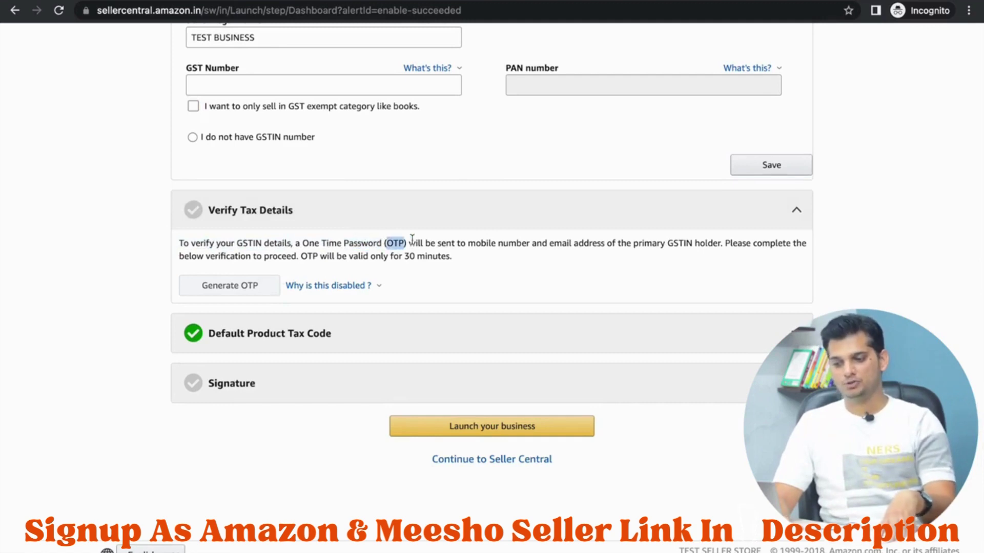
double_click(413, 243)
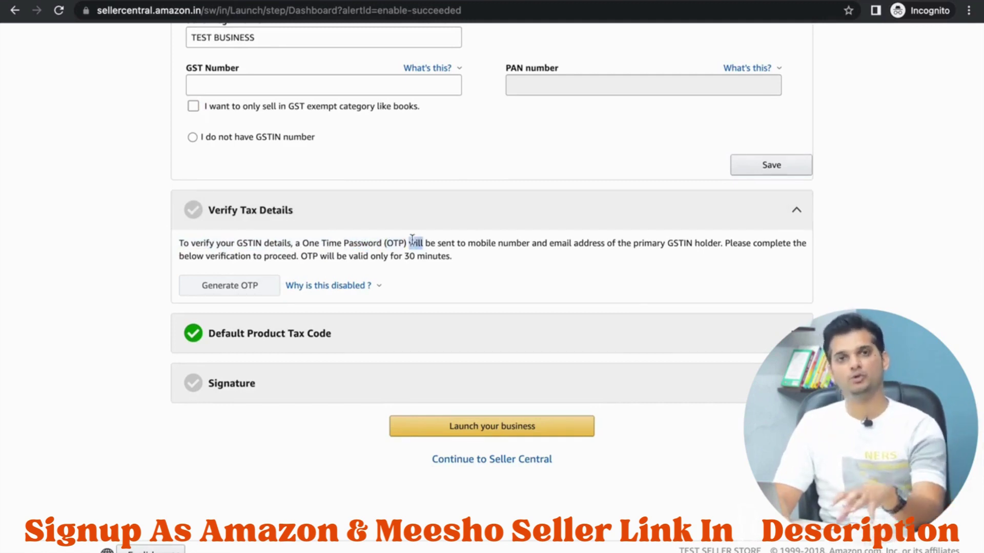
click(224, 290)
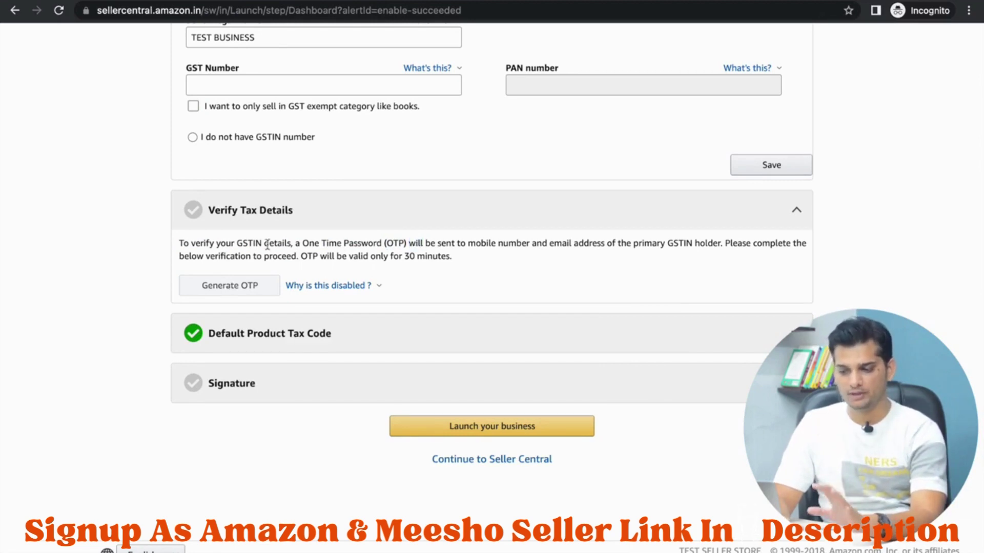
triple_click(266, 245)
click(223, 290)
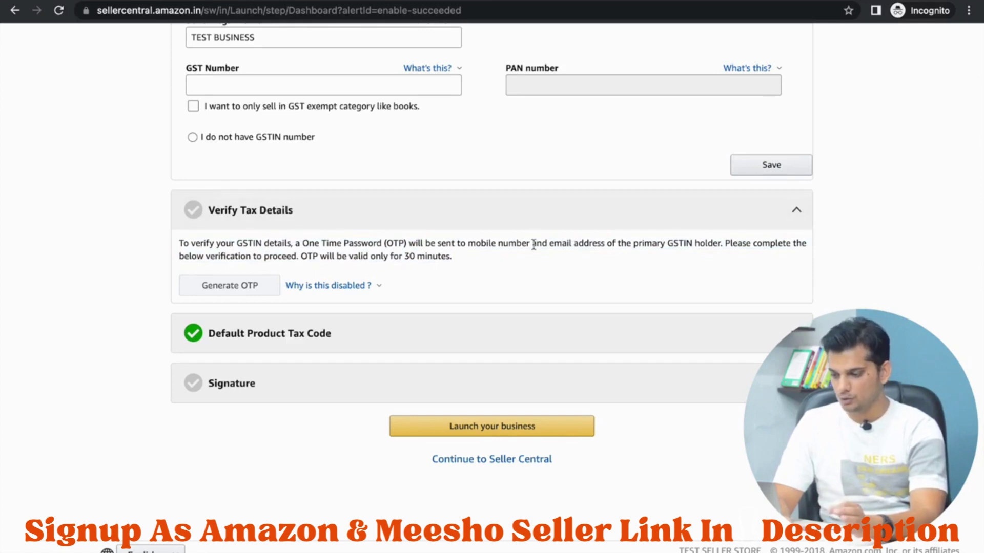
drag(533, 244, 605, 243)
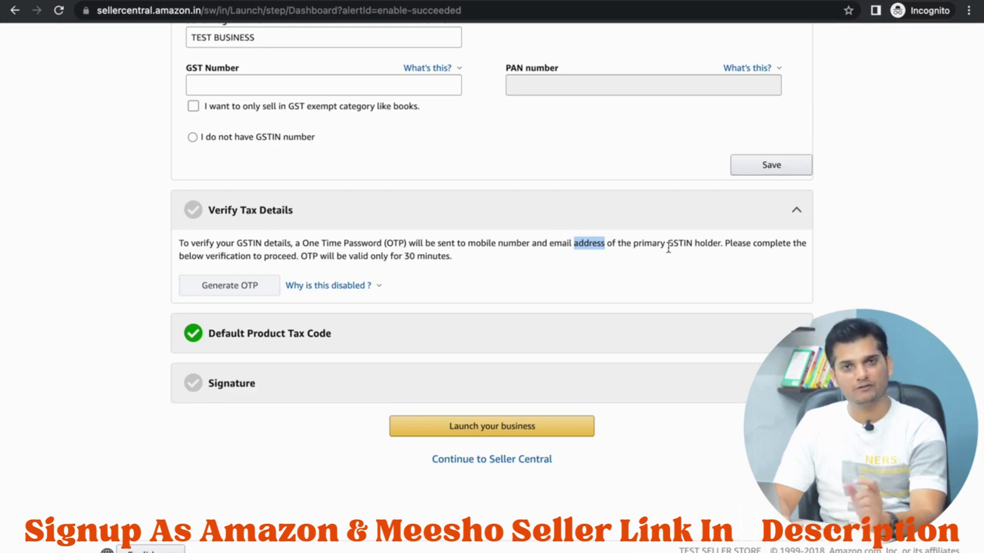
click(478, 290)
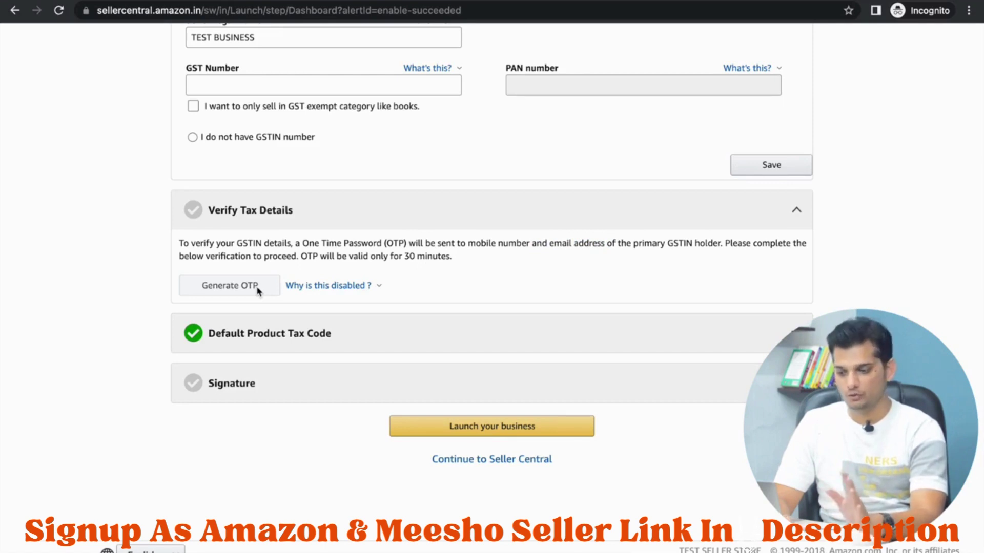
click(389, 333)
scroll(418, 241, down, 3)
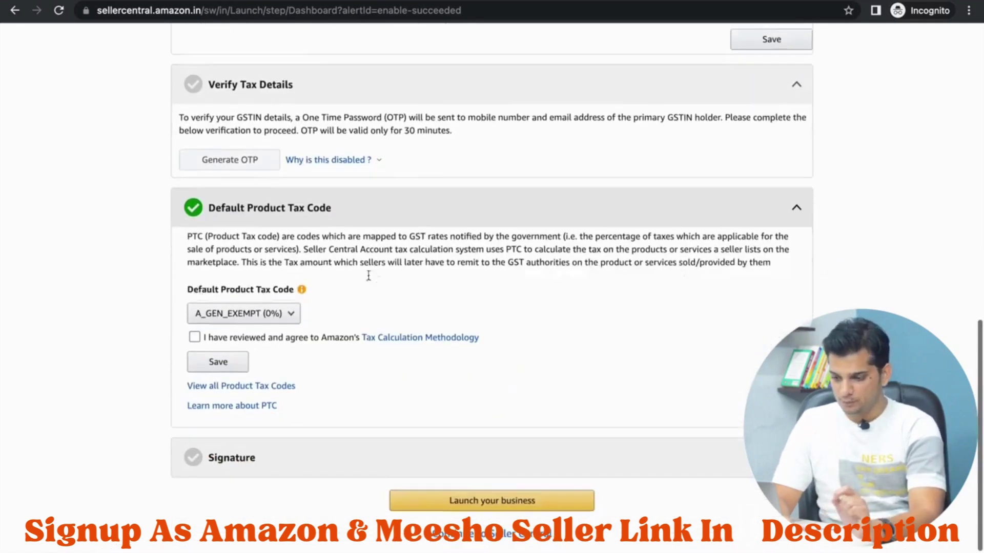
Step: Choose A_GEN_STANDARD (18%) as the default product tax code, replacing A_GEN_REDUCED (12%)
scroll(369, 276, down, 2)
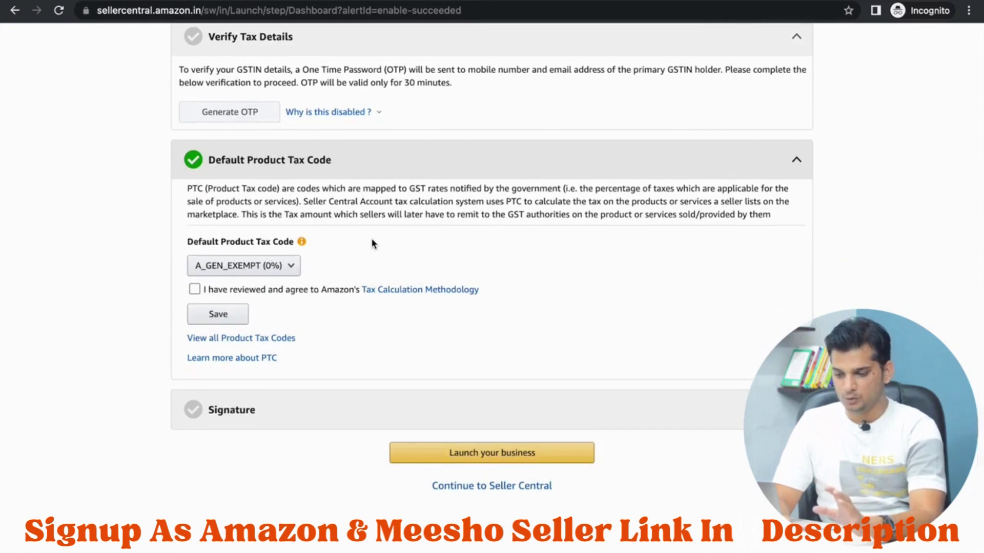
scroll(372, 243, down, 1)
click(276, 241)
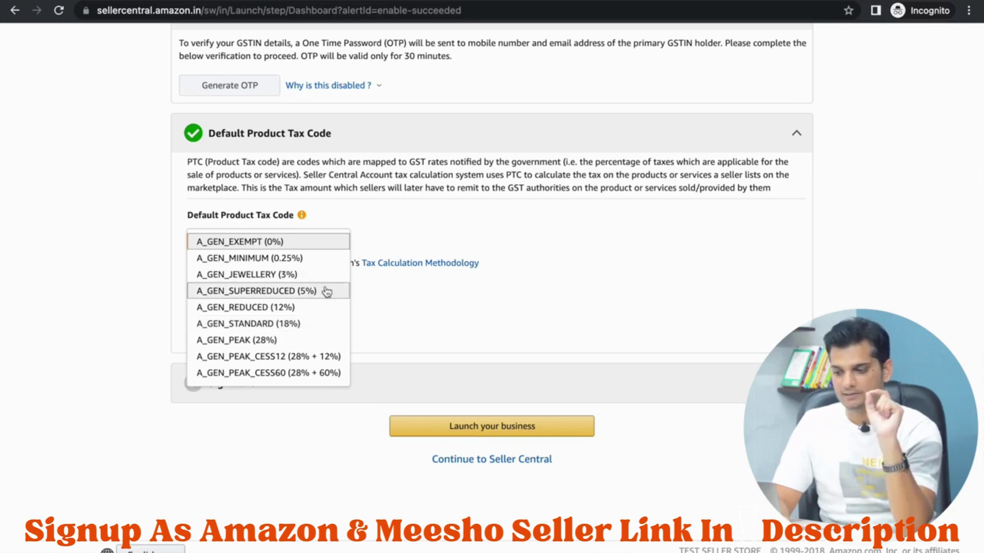
click(323, 307)
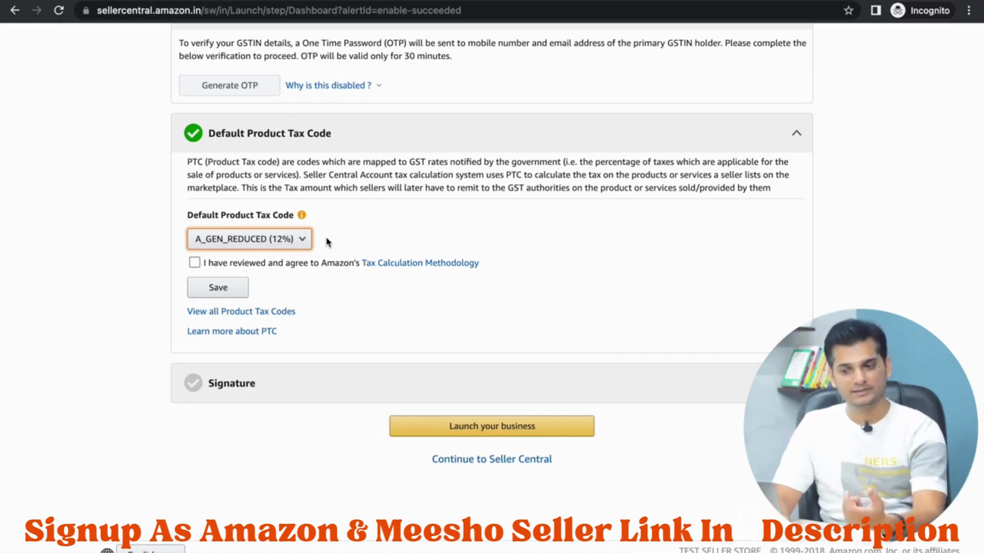
click(243, 238)
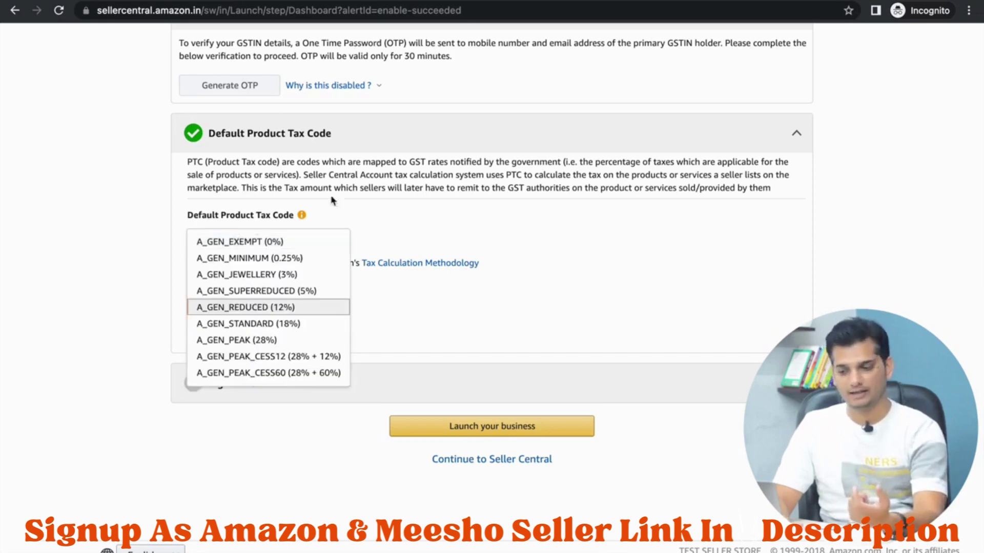
click(357, 194)
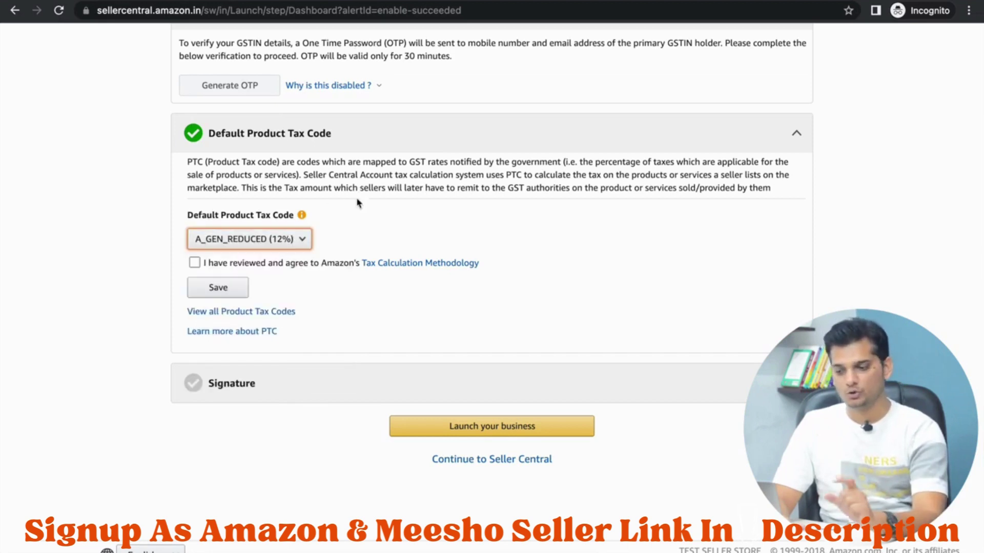
click(290, 244)
click(289, 326)
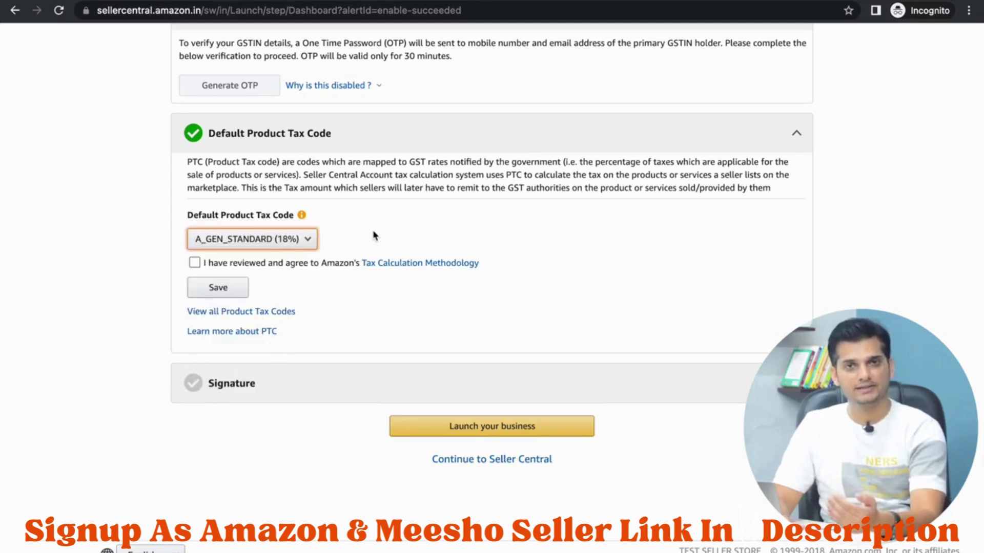
Step: Accept the Tax Calculation Methodology agreement and save the tax code
click(281, 262)
click(280, 263)
click(245, 264)
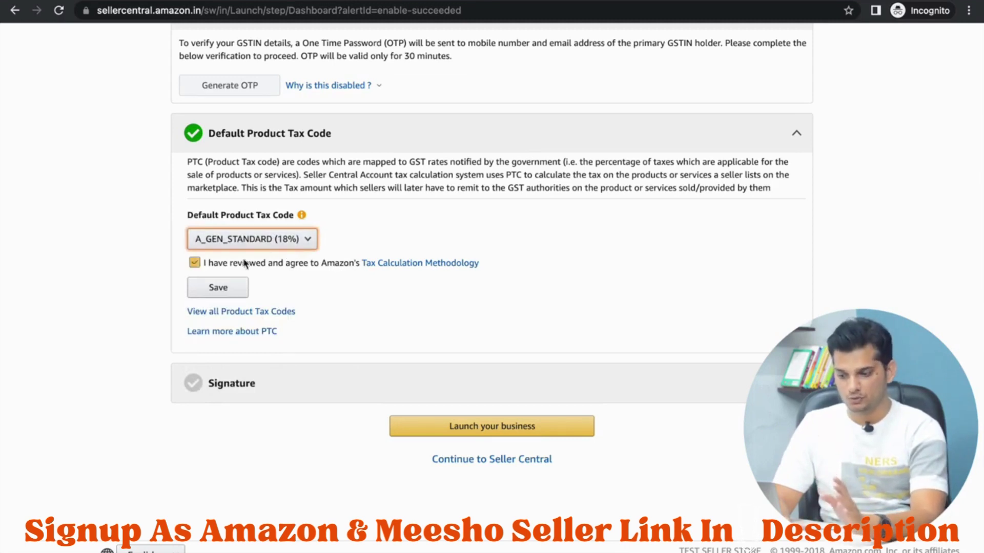
click(218, 290)
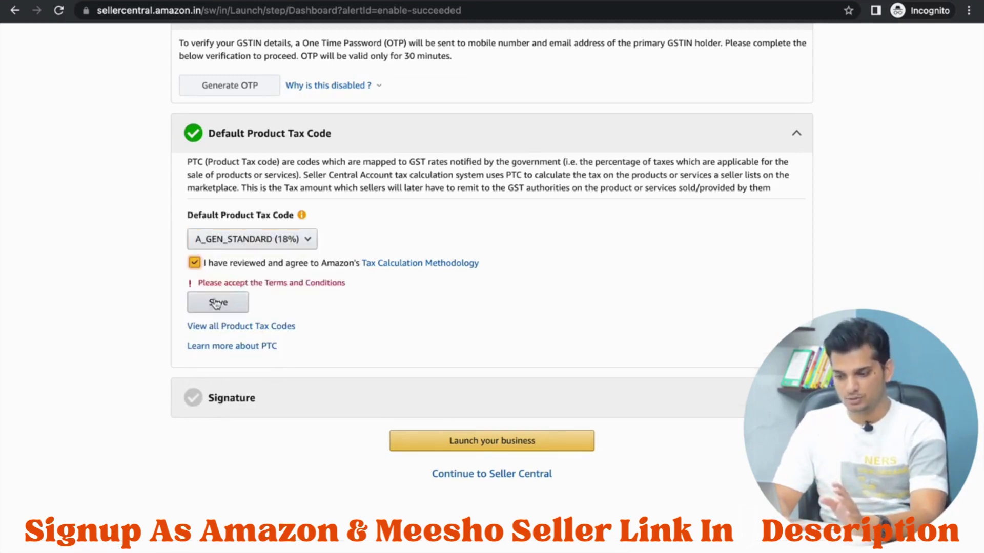
click(217, 302)
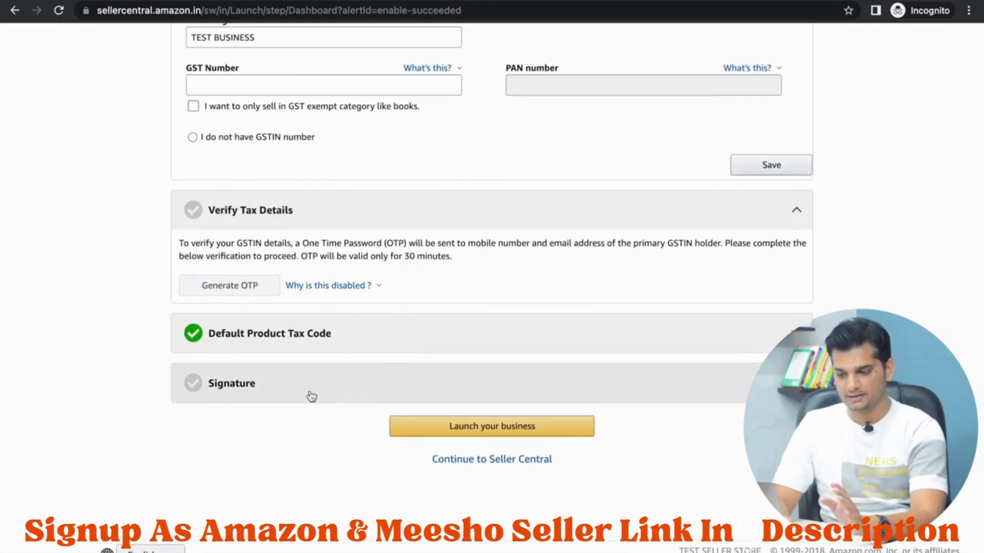
Step: Choose Draw my signature on the screen in the Signature section and confirm the drawn signature
click(311, 397)
scroll(310, 392, down, 5)
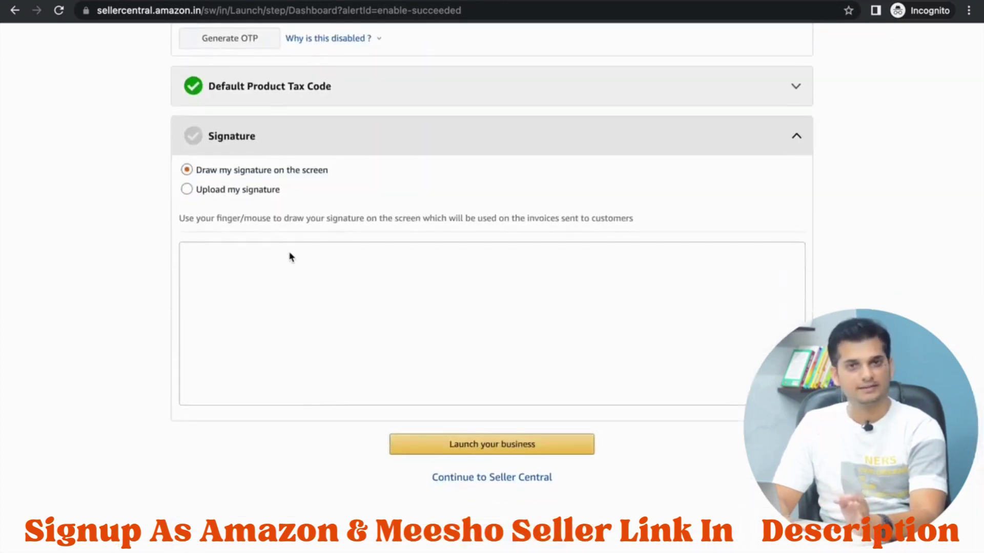
click(238, 171)
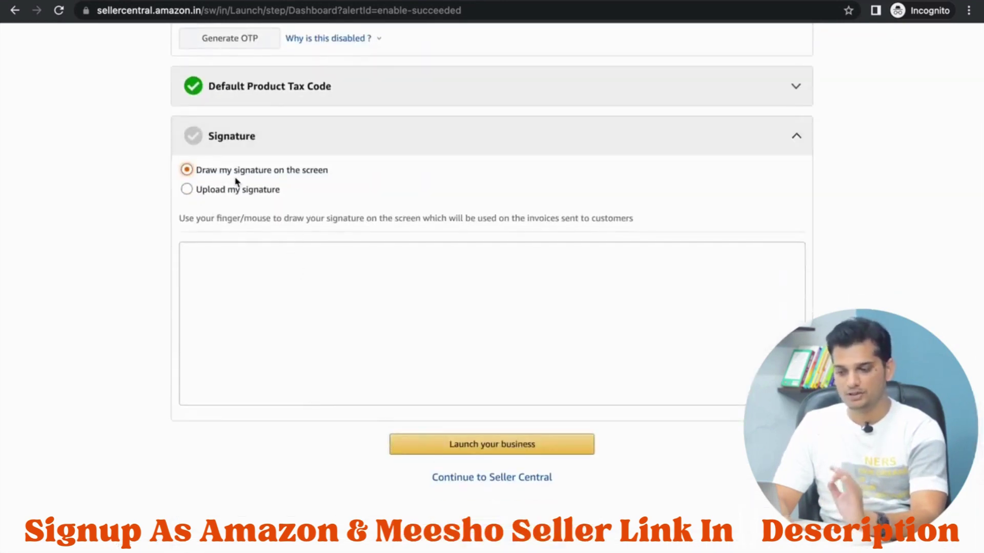
click(233, 189)
click(231, 222)
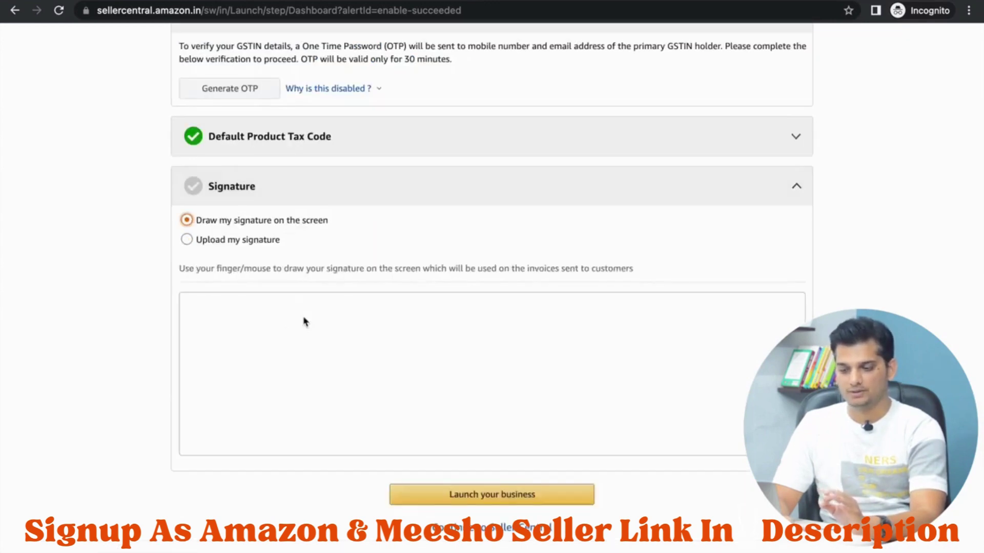
scroll(285, 331, down, 1)
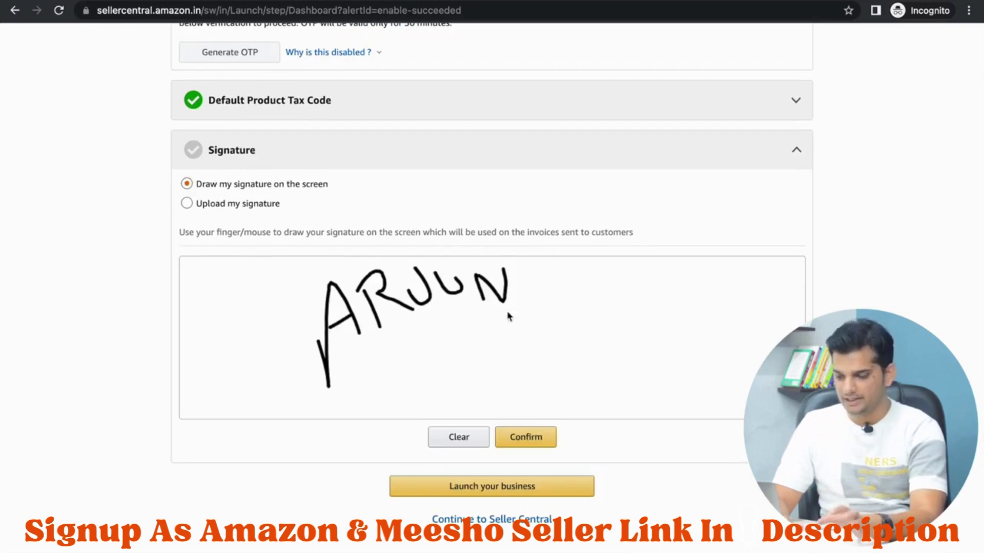
scroll(506, 391, down, 1)
click(543, 420)
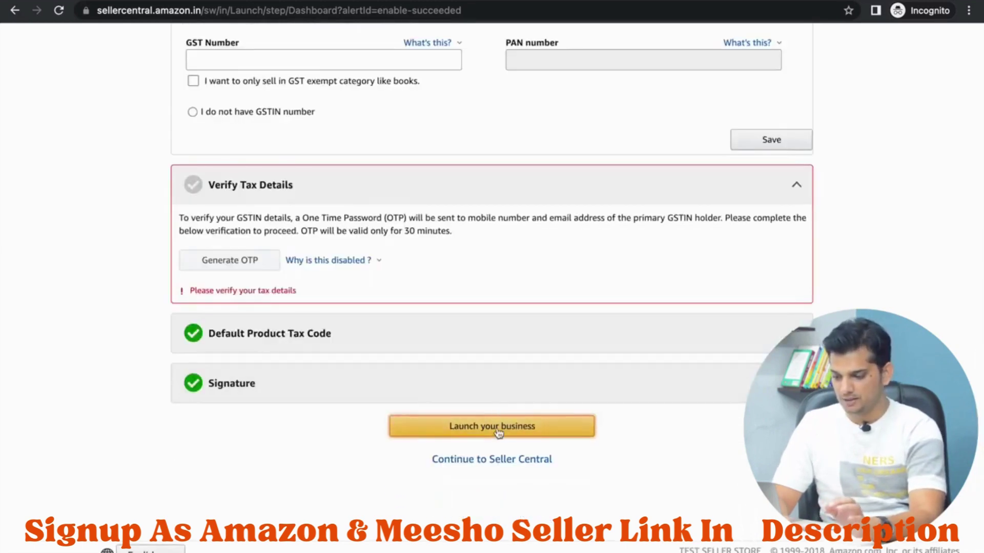
Step: Continue to the Seller Central dashboard home page
scroll(441, 328, up, 2)
scroll(262, 330, up, 2)
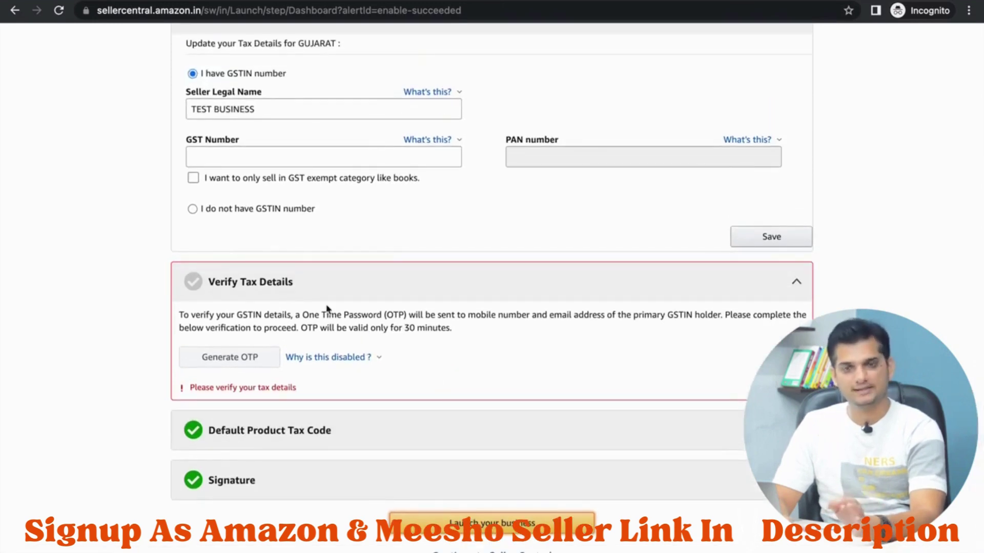
scroll(564, 381, down, 4)
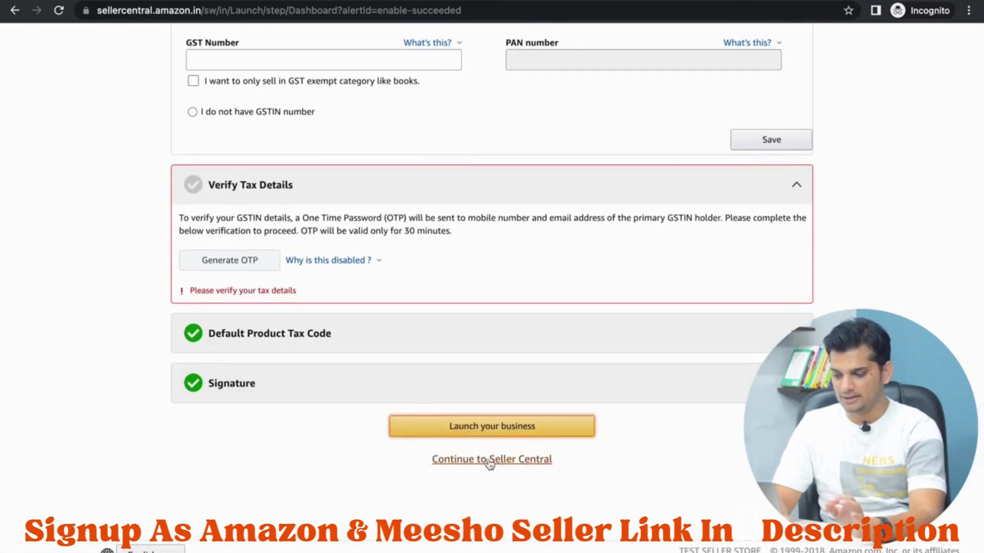
click(489, 461)
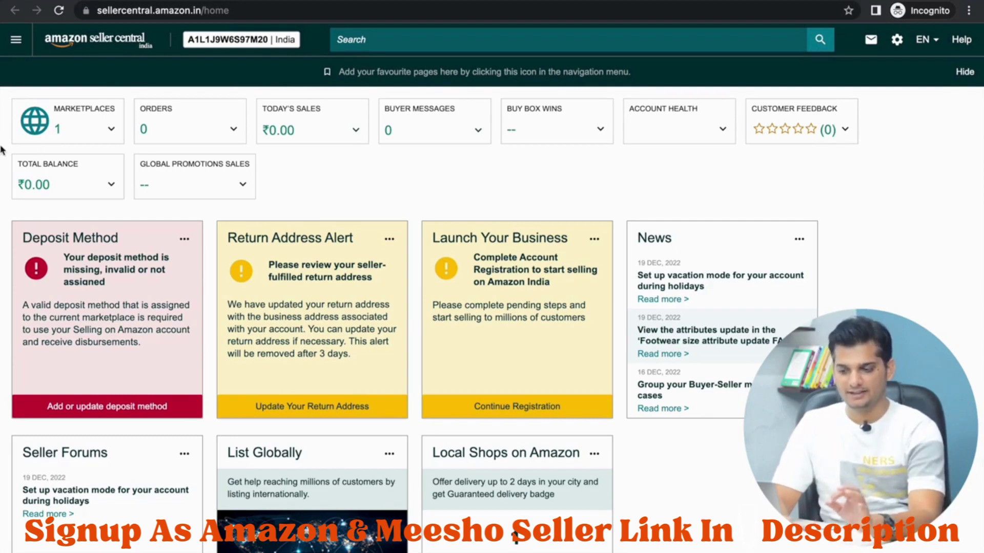
click(17, 41)
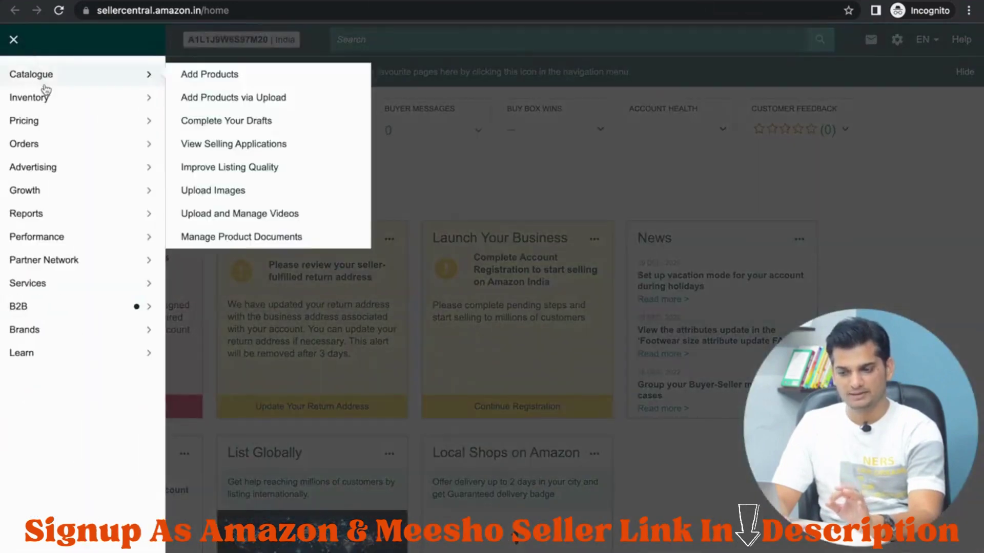
mouse_move(60, 125)
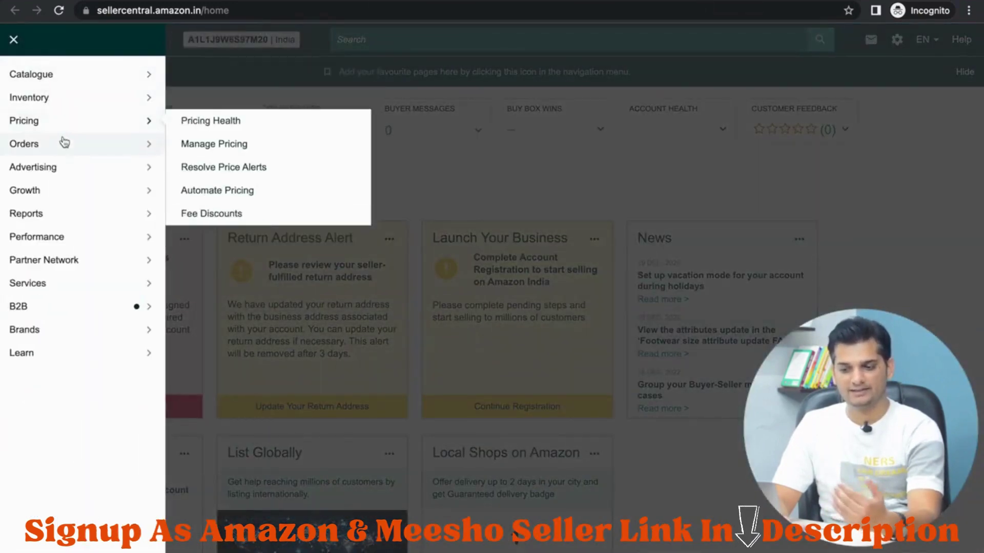
mouse_move(59, 166)
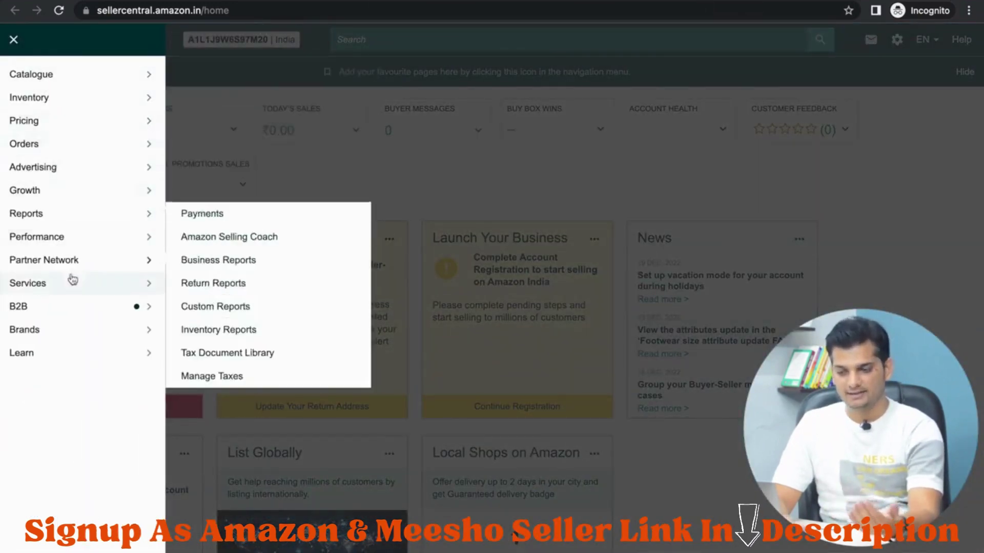
click(362, 138)
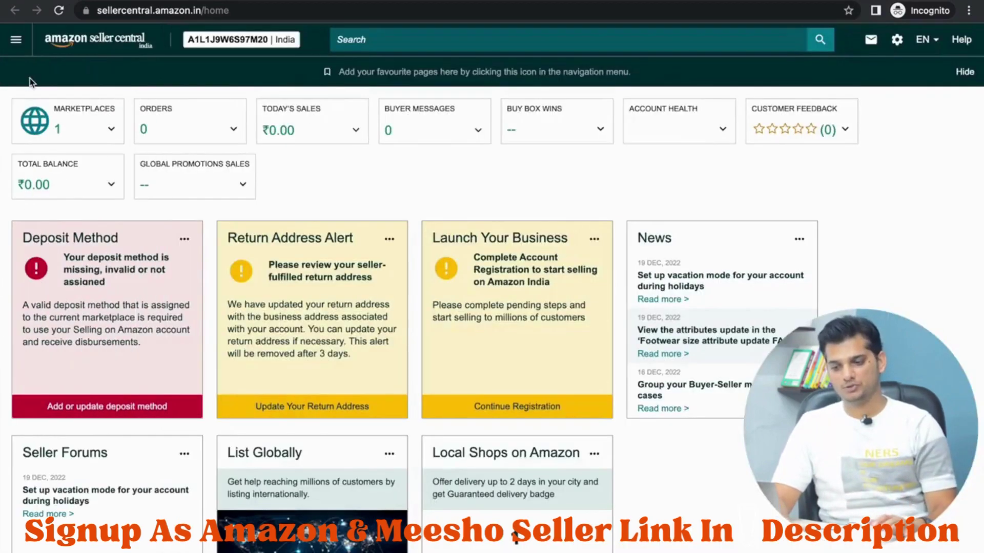
click(14, 40)
click(372, 160)
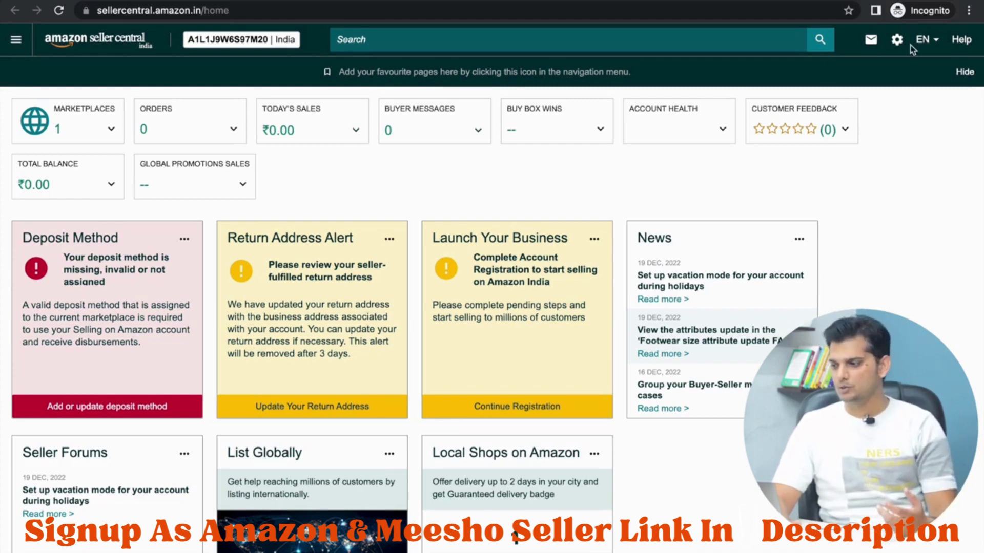
click(896, 40)
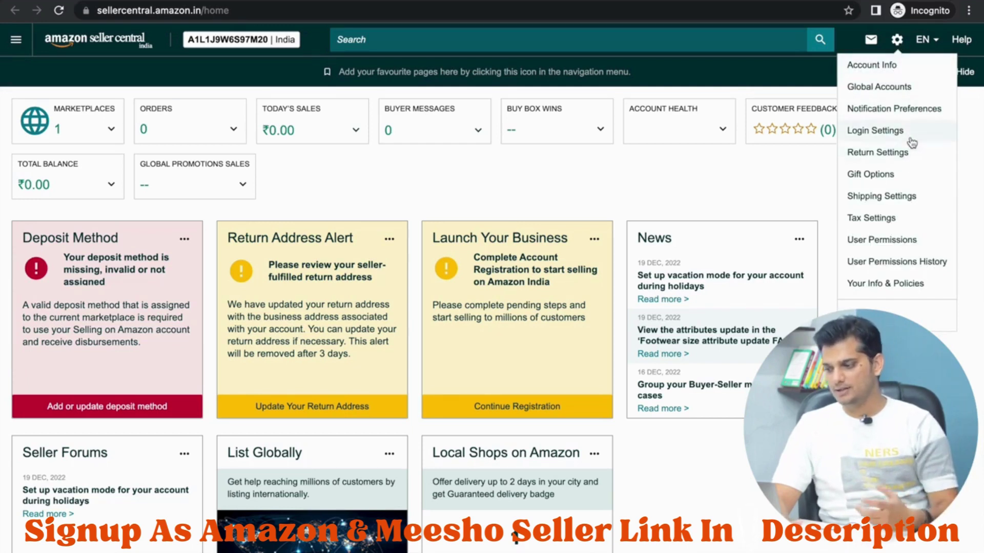
click(899, 202)
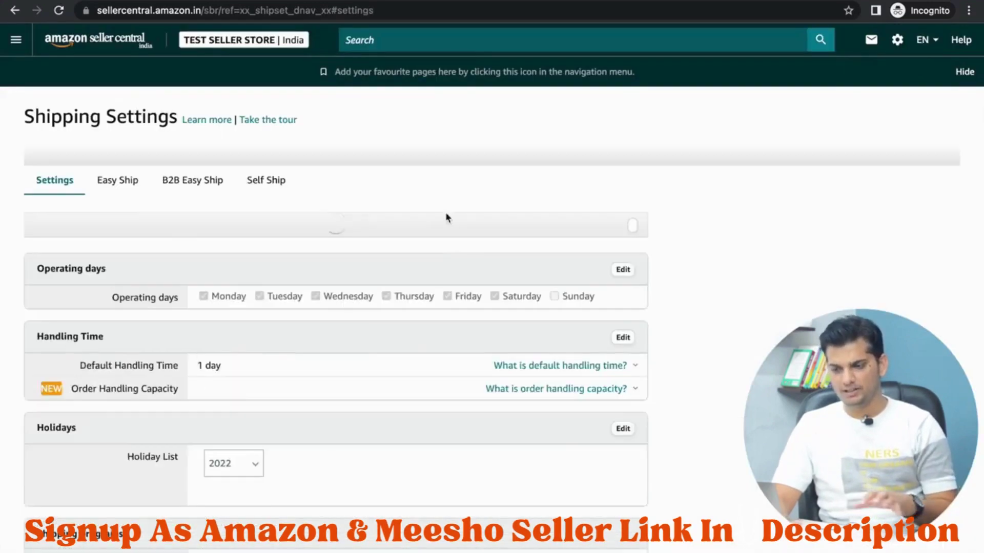
click(112, 41)
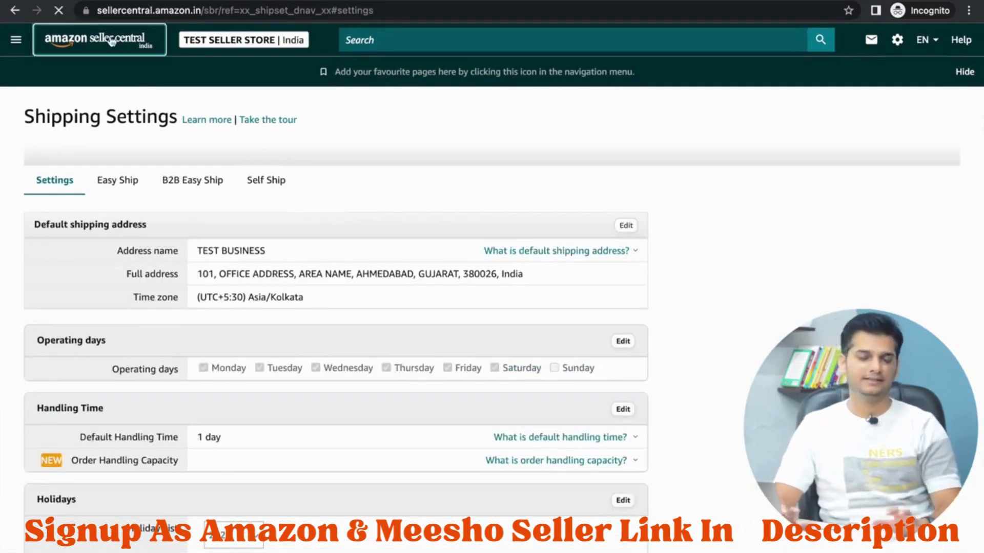